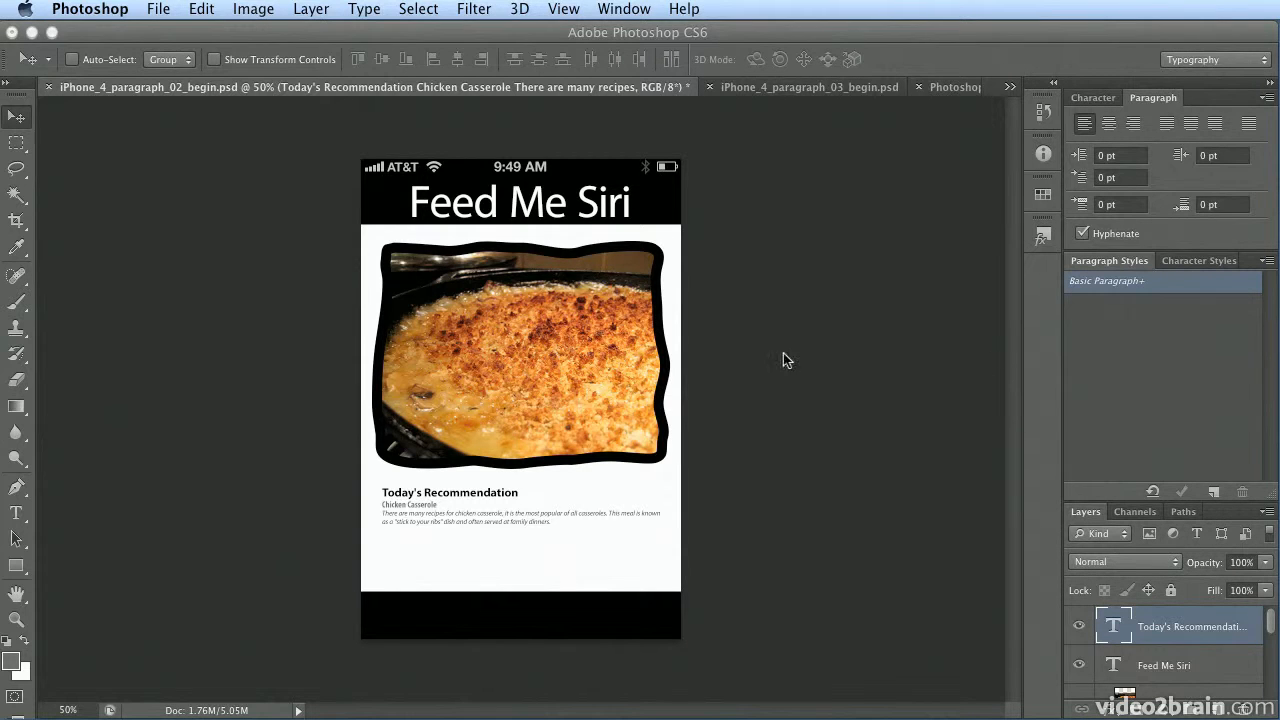
Step: Place the text cursor in the "Today's Recommendation" line of the recipe text block with the Type tool
left_click(18, 513)
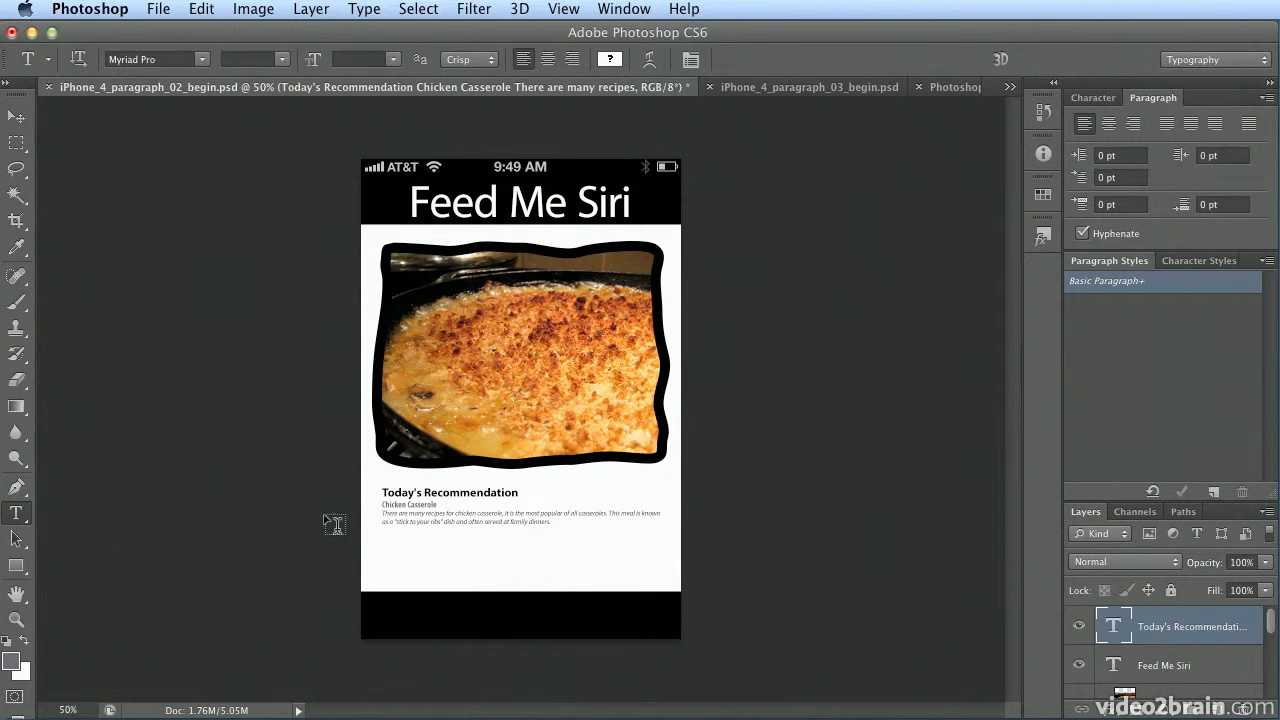
left_click(394, 490)
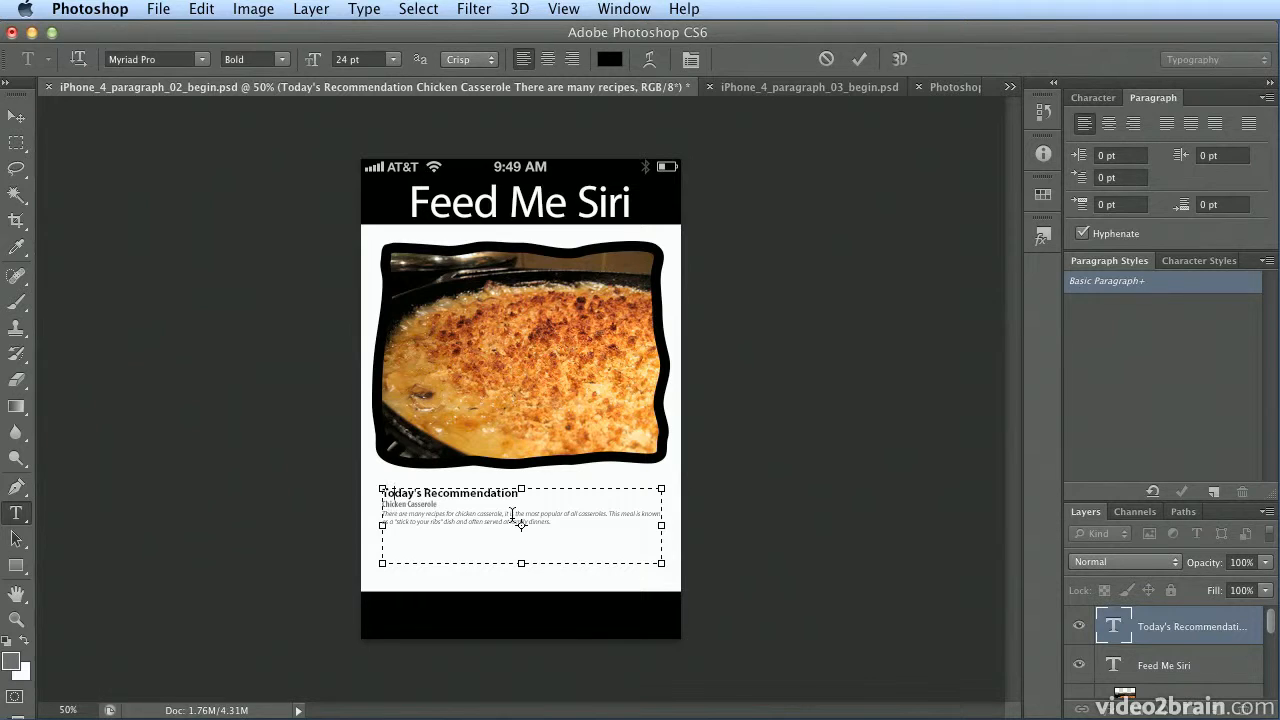
key("super+equal")
key("super+equal")
key("super+equal")
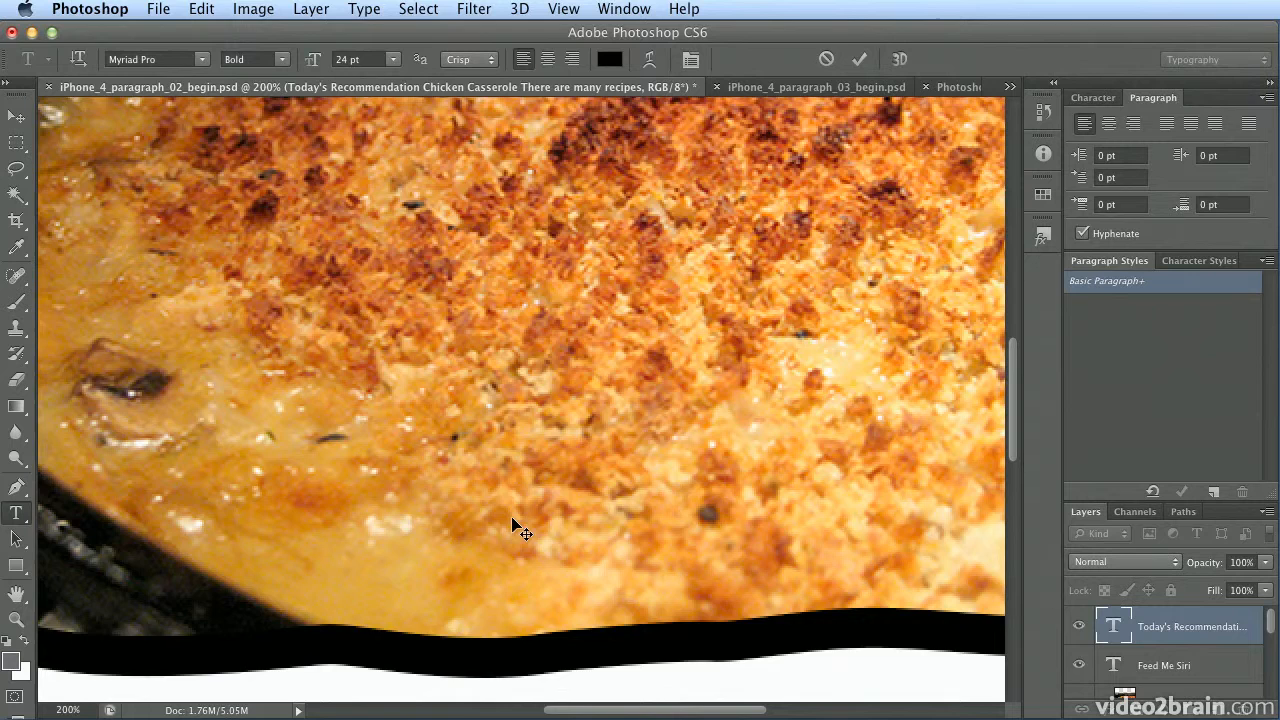
key("super+minus")
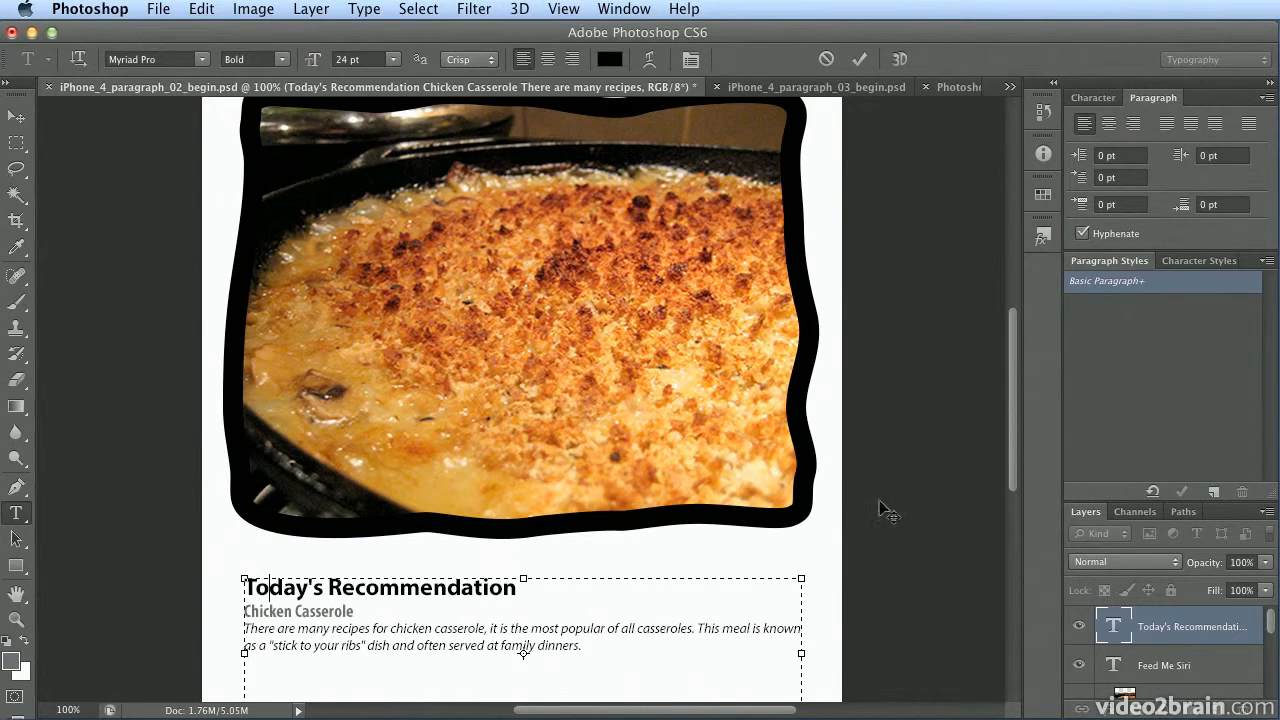
scroll(946, 517, "down", 5)
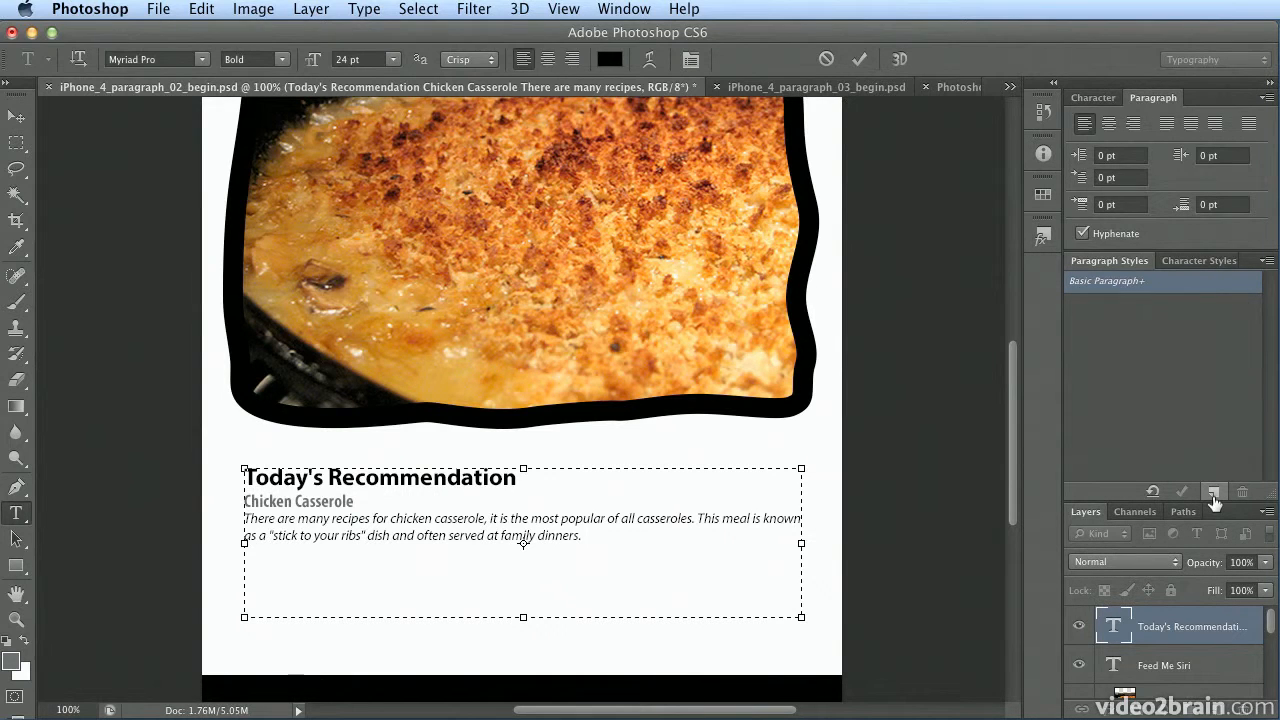
Step: Create a new paragraph style and name it Heading
left_click(1213, 493)
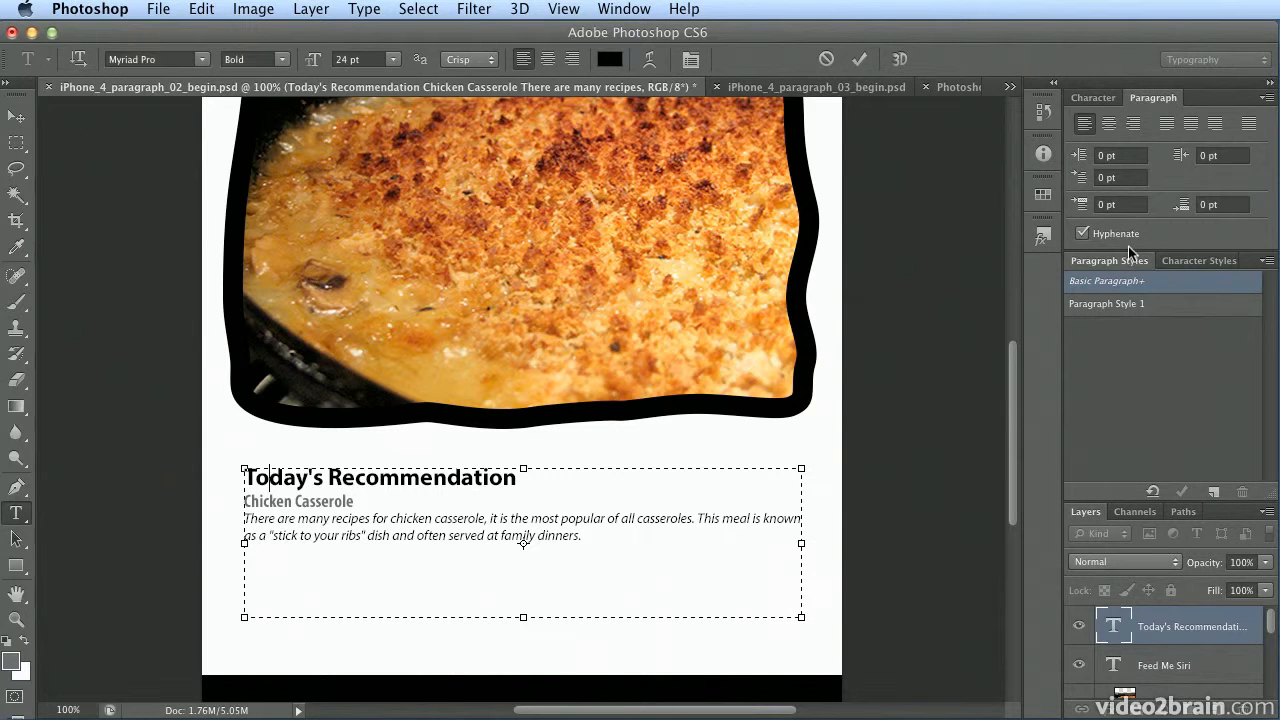
double_click(1122, 305)
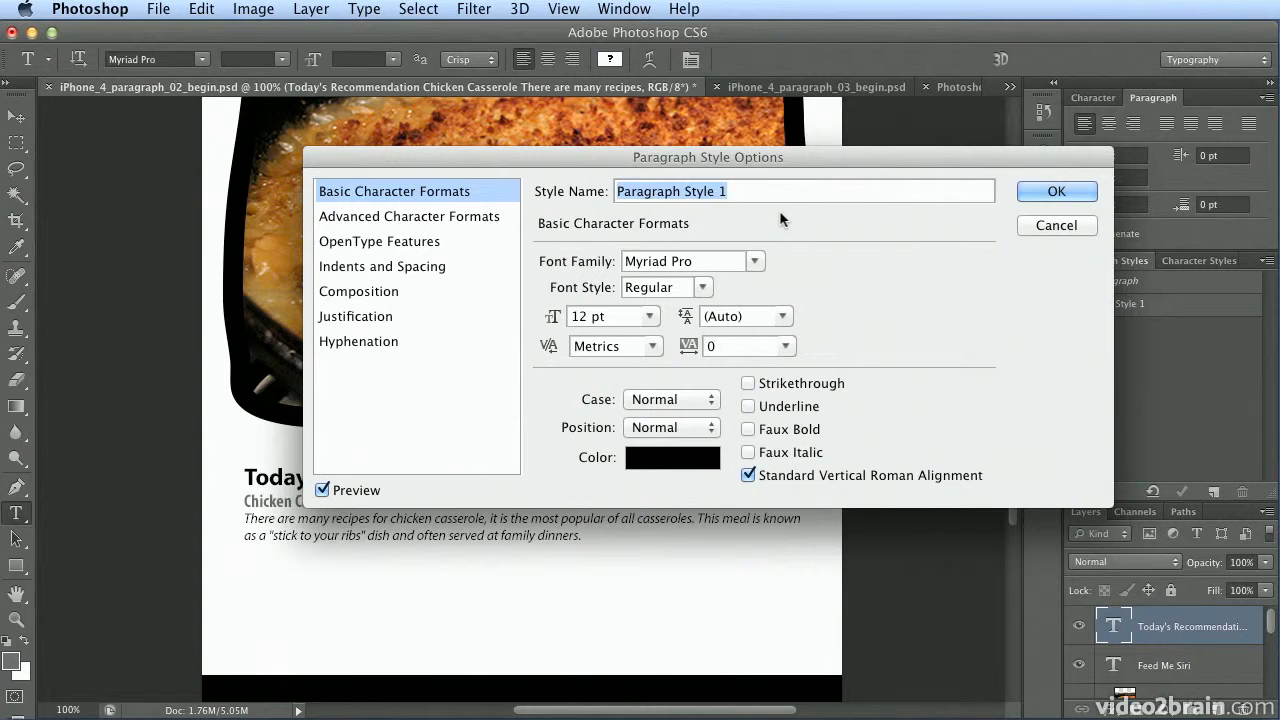
type("Heading")
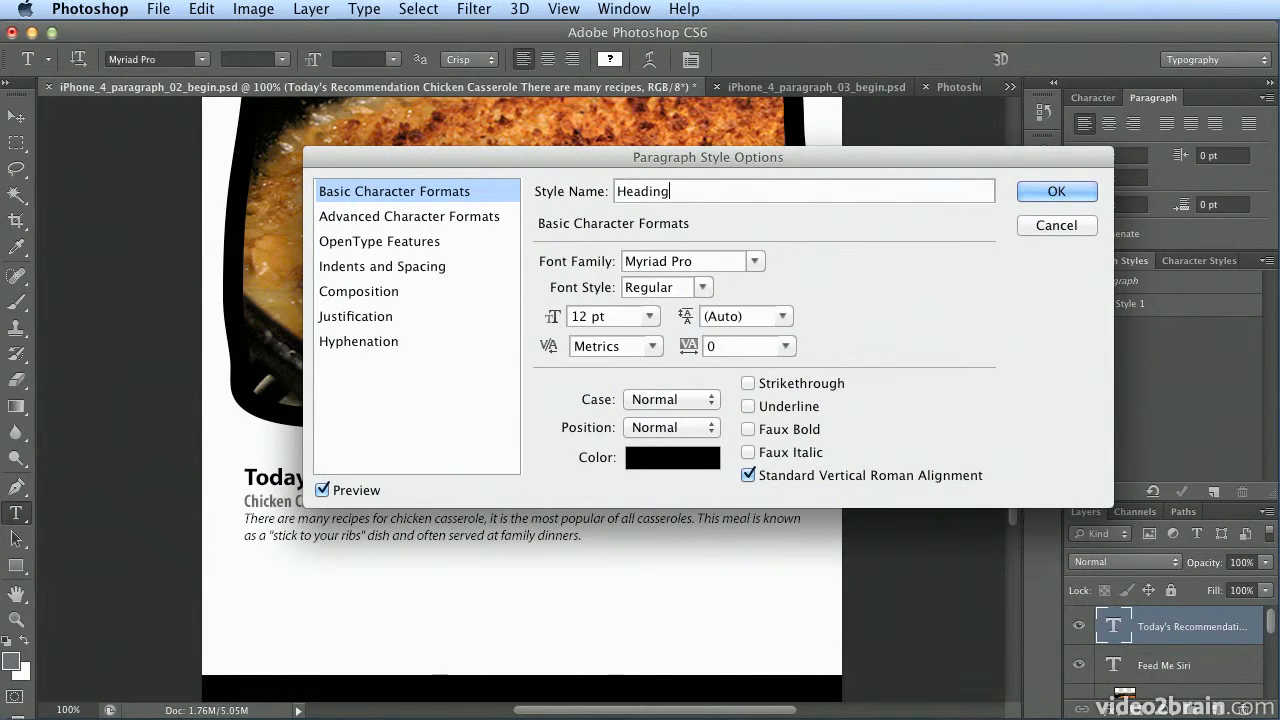
left_click_drag(705, 166, 748, 113)
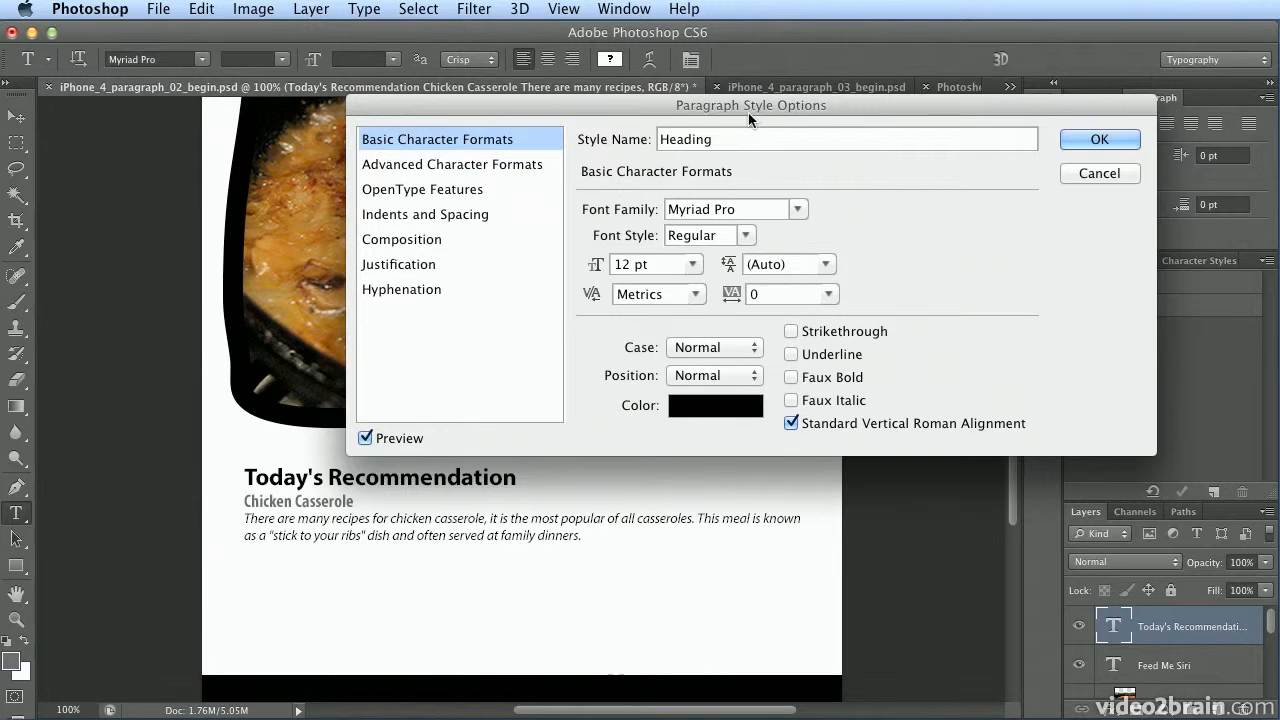
Step: Set the Heading style's character format to Bold, 24 pt, with Optical kerning
left_click(745, 236)
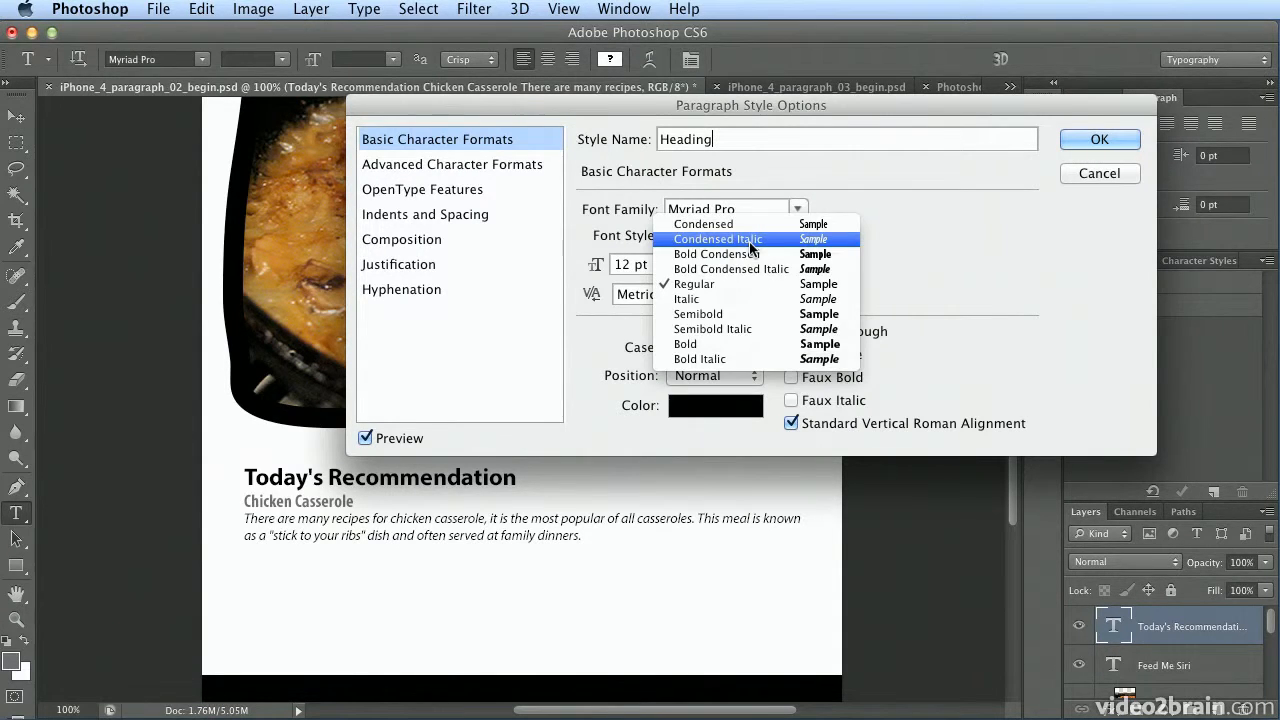
left_click(748, 344)
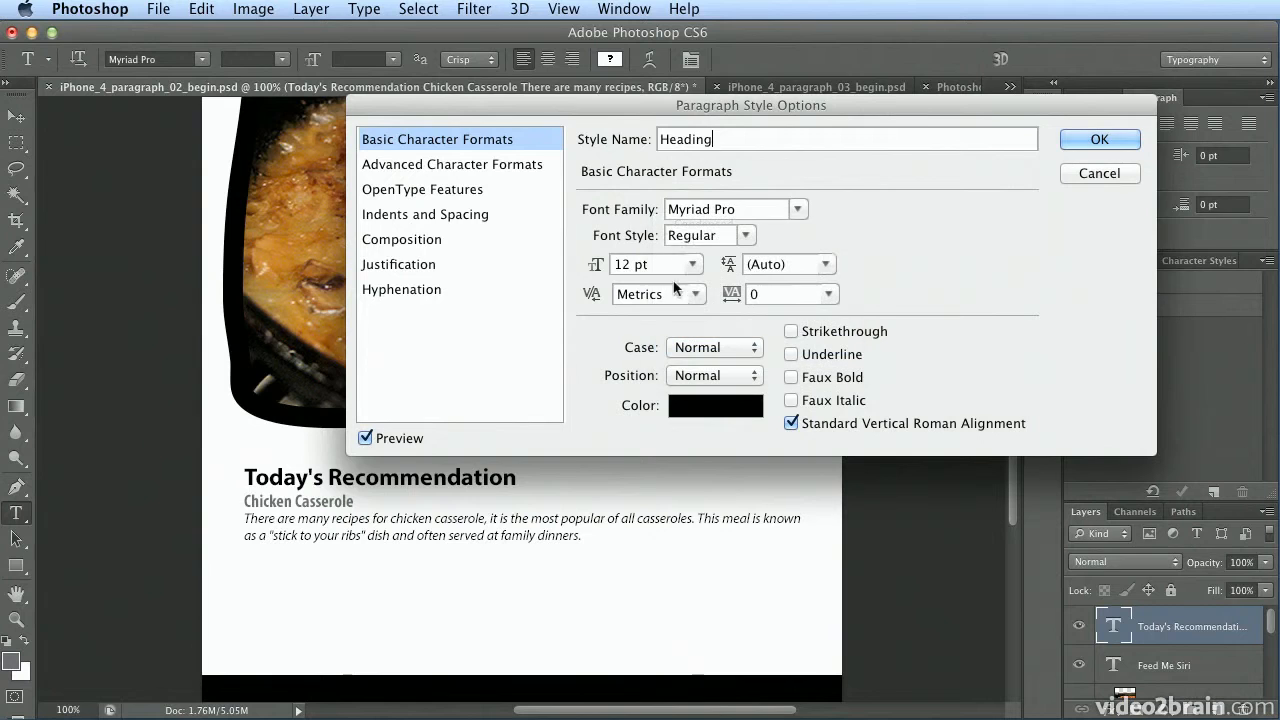
left_click(665, 265)
type("24")
key("Tab")
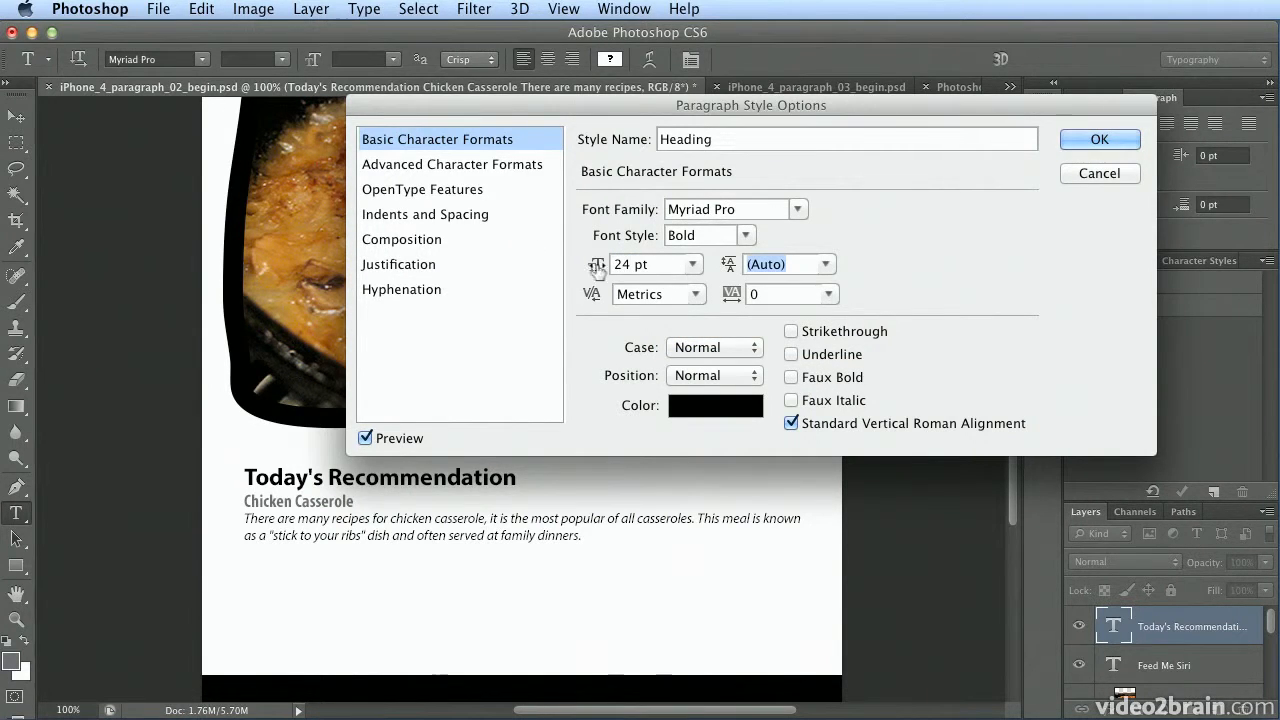
left_click(686, 293)
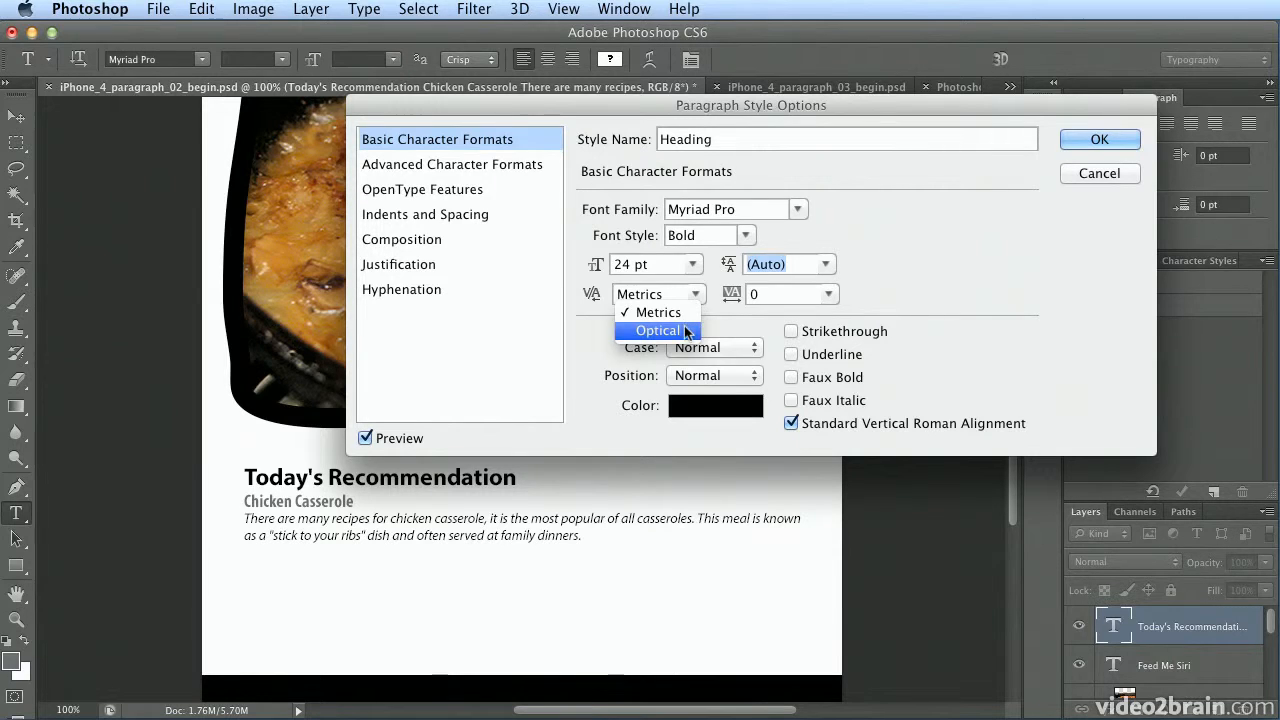
left_click(686, 330)
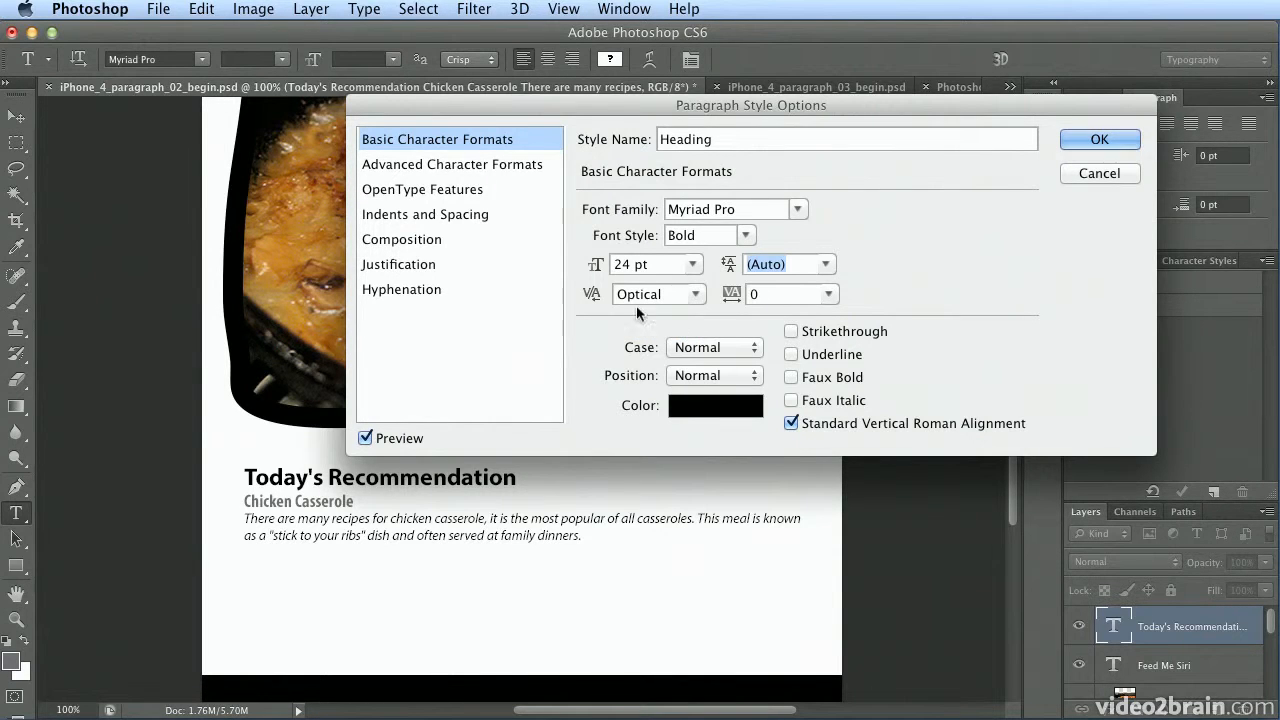
Step: Set the Heading style's space after paragraph to 6 pt and accept the style options
left_click(491, 220)
left_click(780, 385)
type("10")
key("Tab")
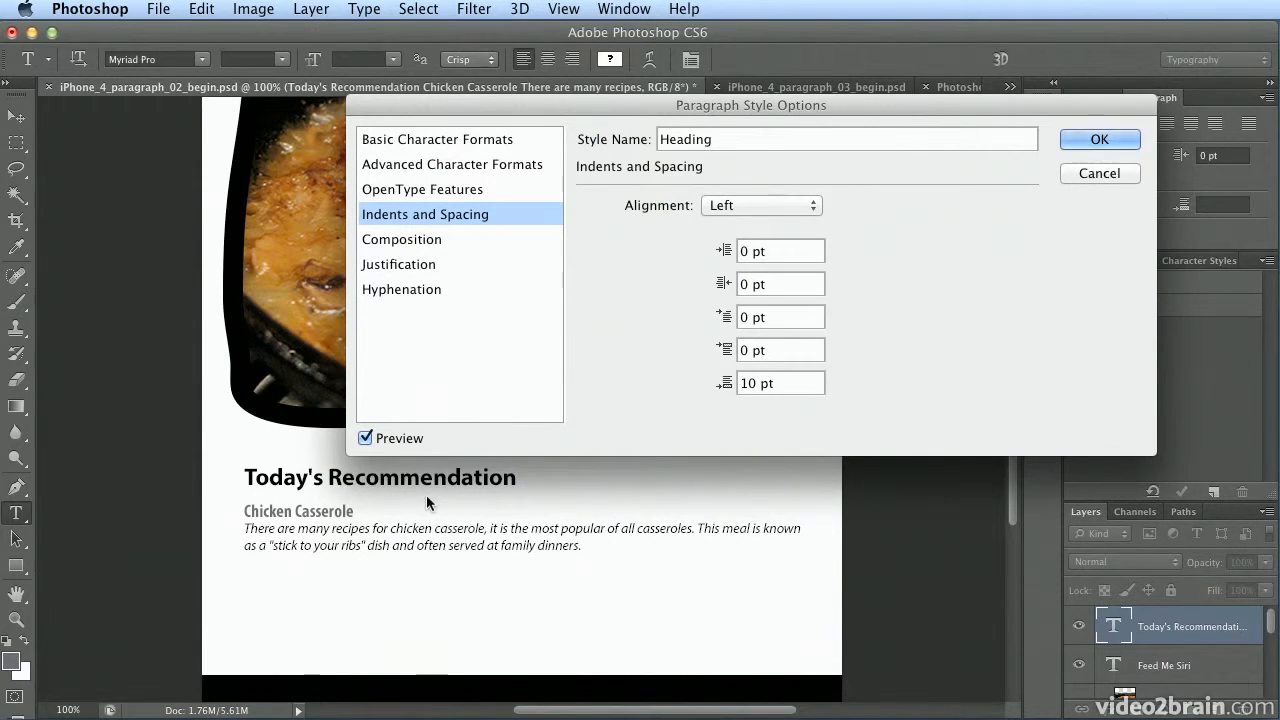
double_click(753, 384)
type("8")
left_click(712, 381)
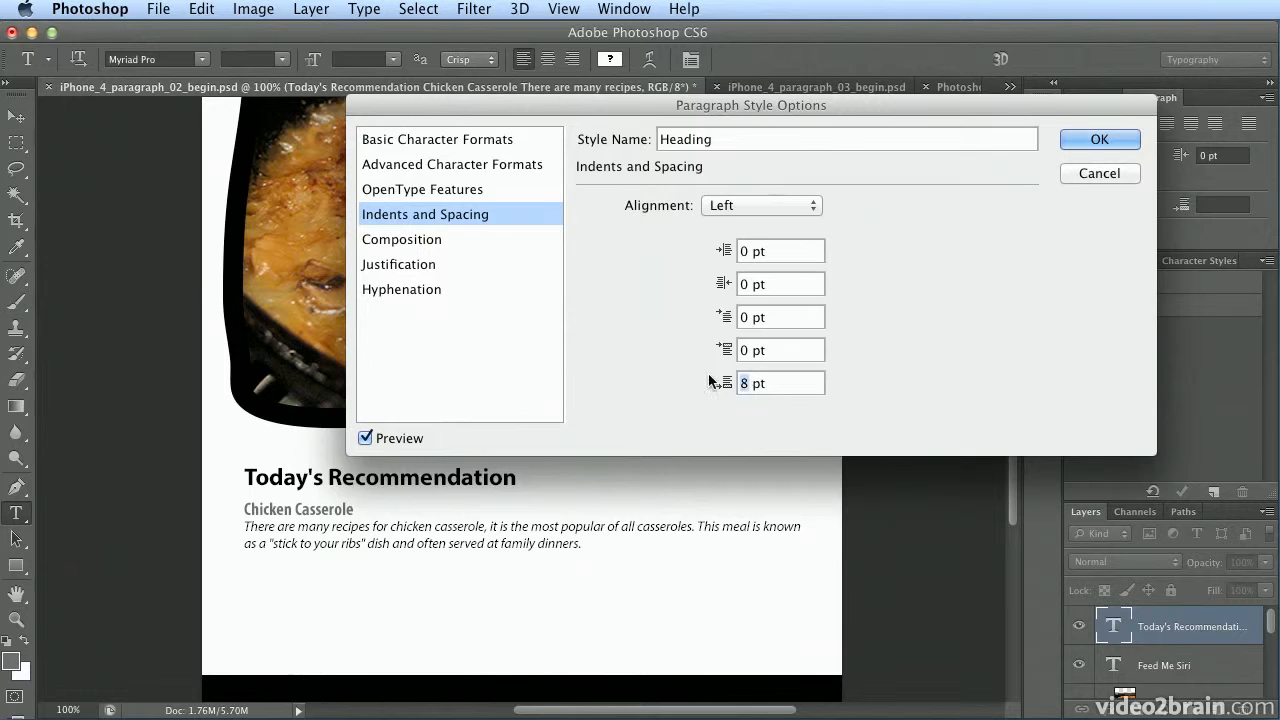
type("6")
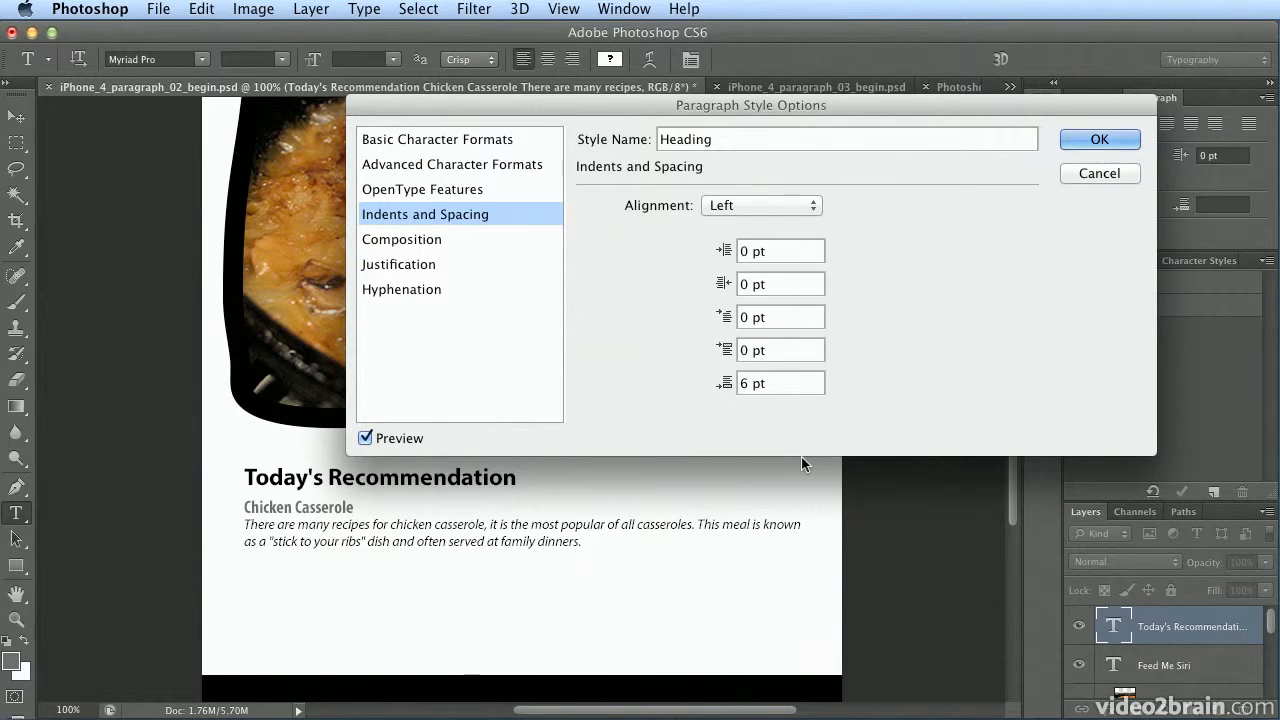
left_click(1071, 144)
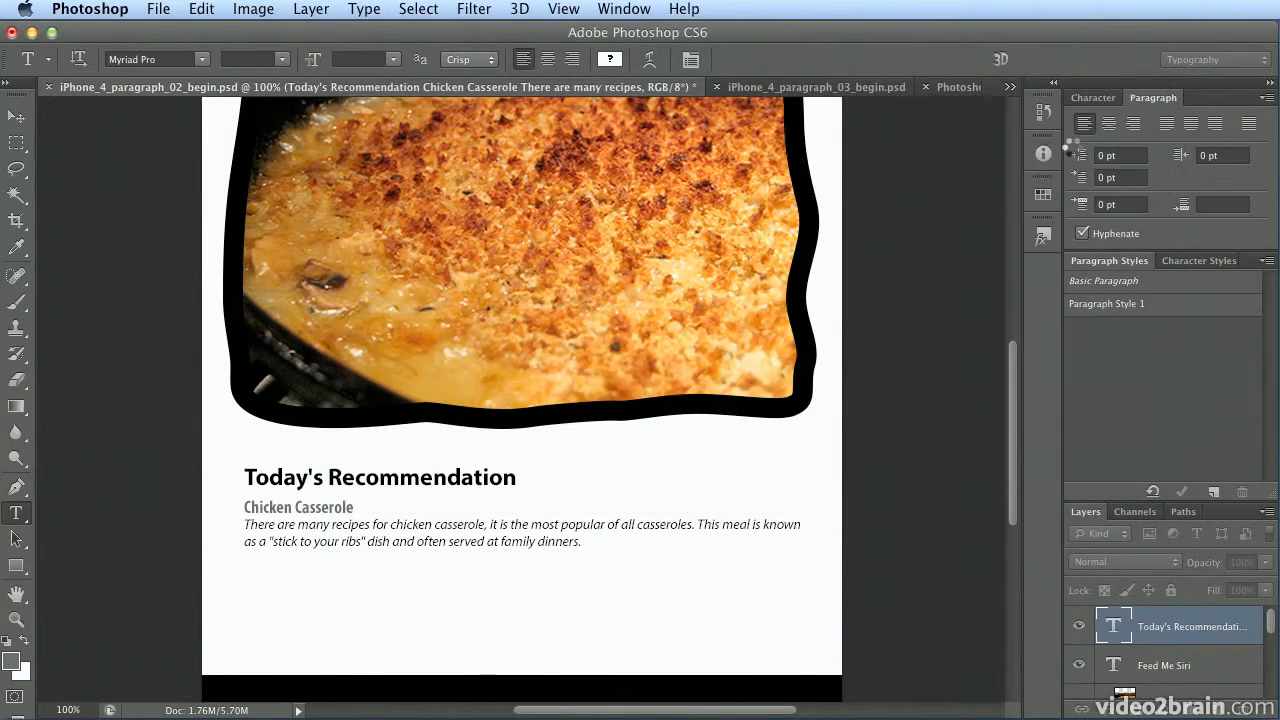
Step: Create another paragraph style with the cursor in the "Chicken Casserole" line and name it Food
left_click(306, 504)
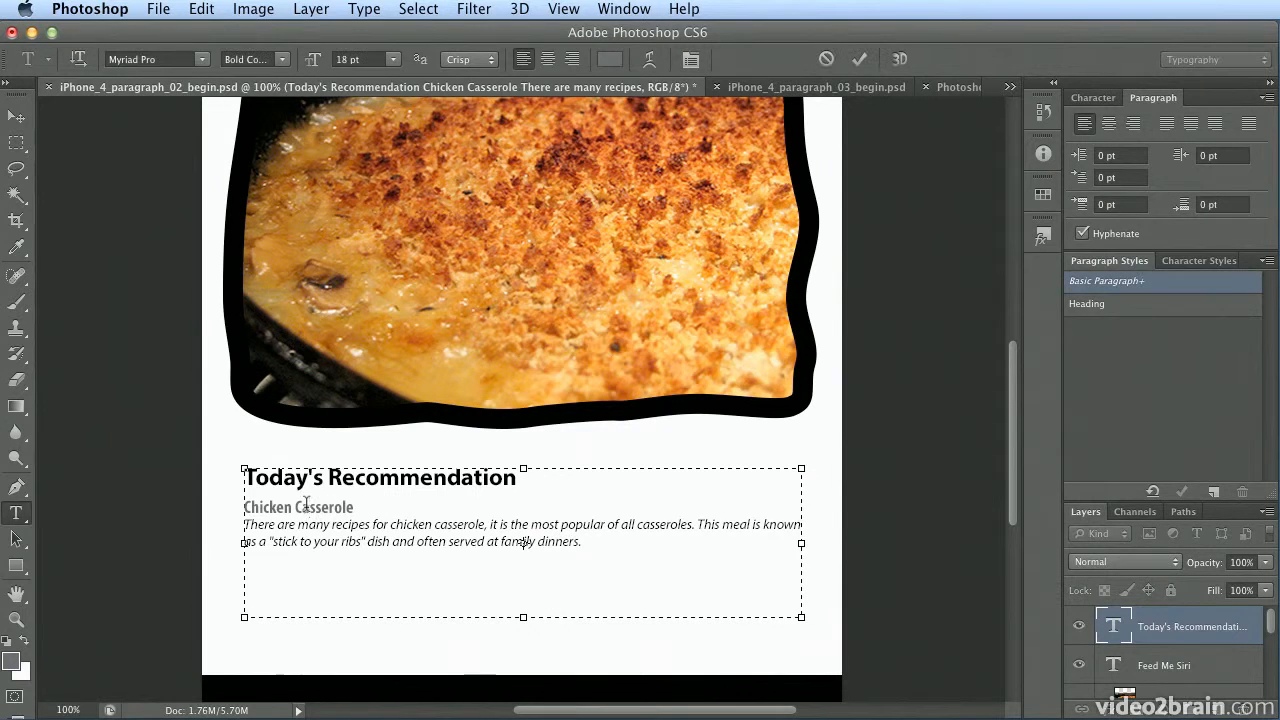
left_click(1216, 492)
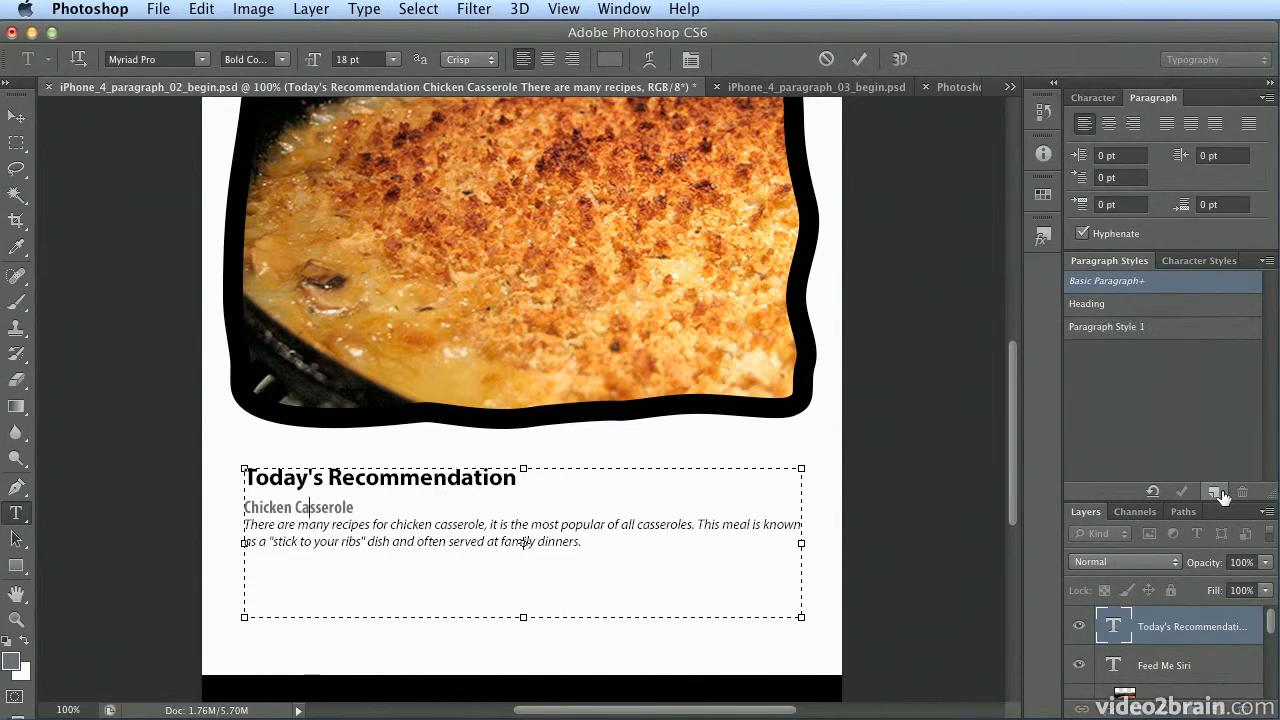
double_click(1175, 330)
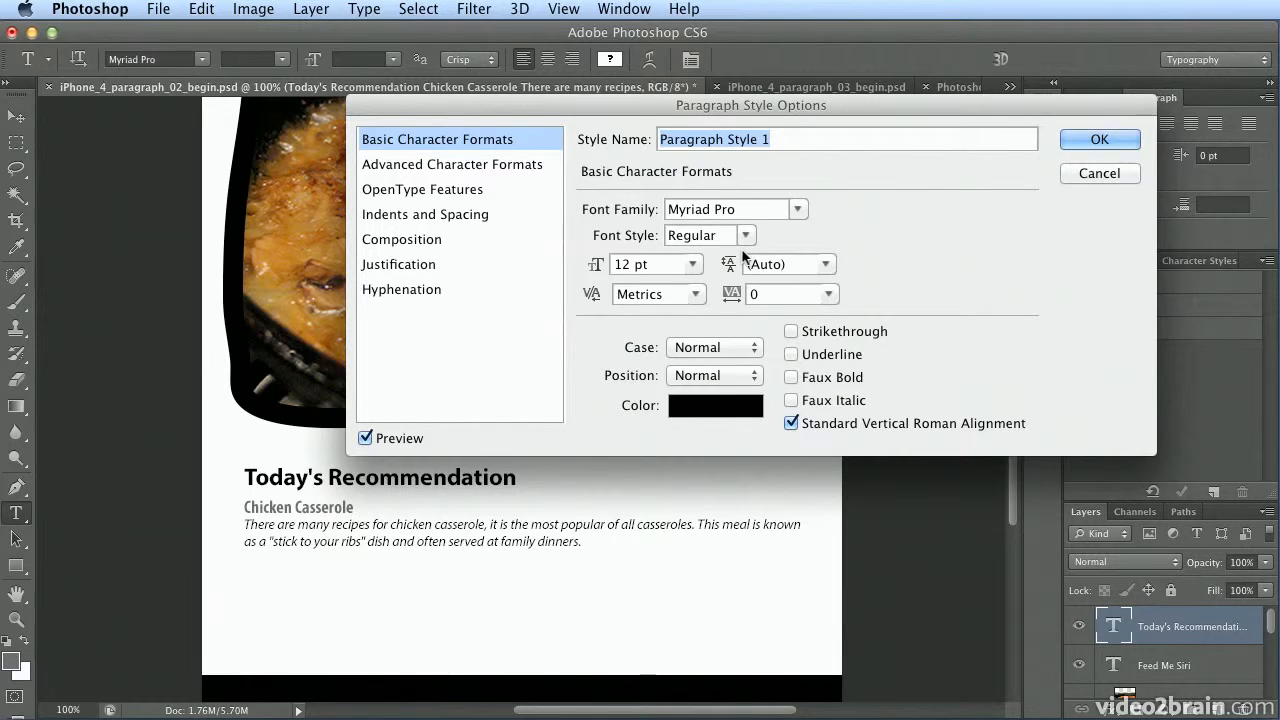
type("F")
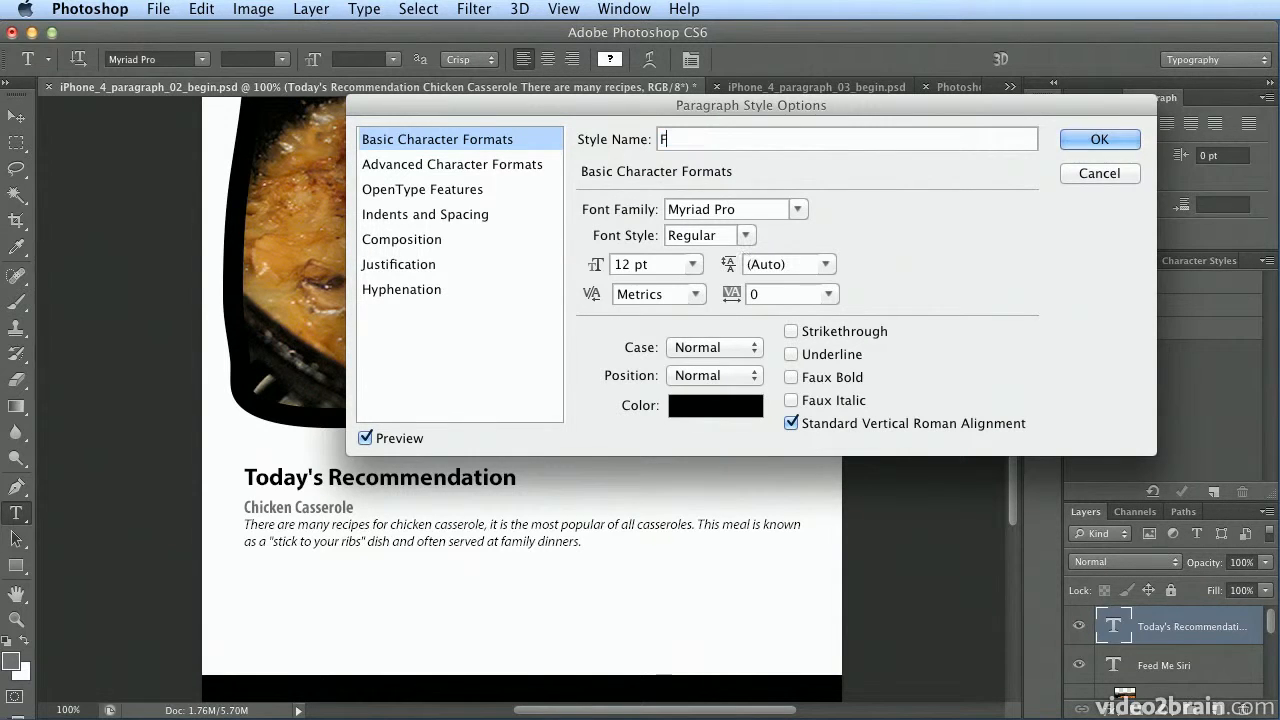
type("ood")
Step: Set the Food style's character format to Semibold, 18 pt, with Optical kerning
left_click(747, 237)
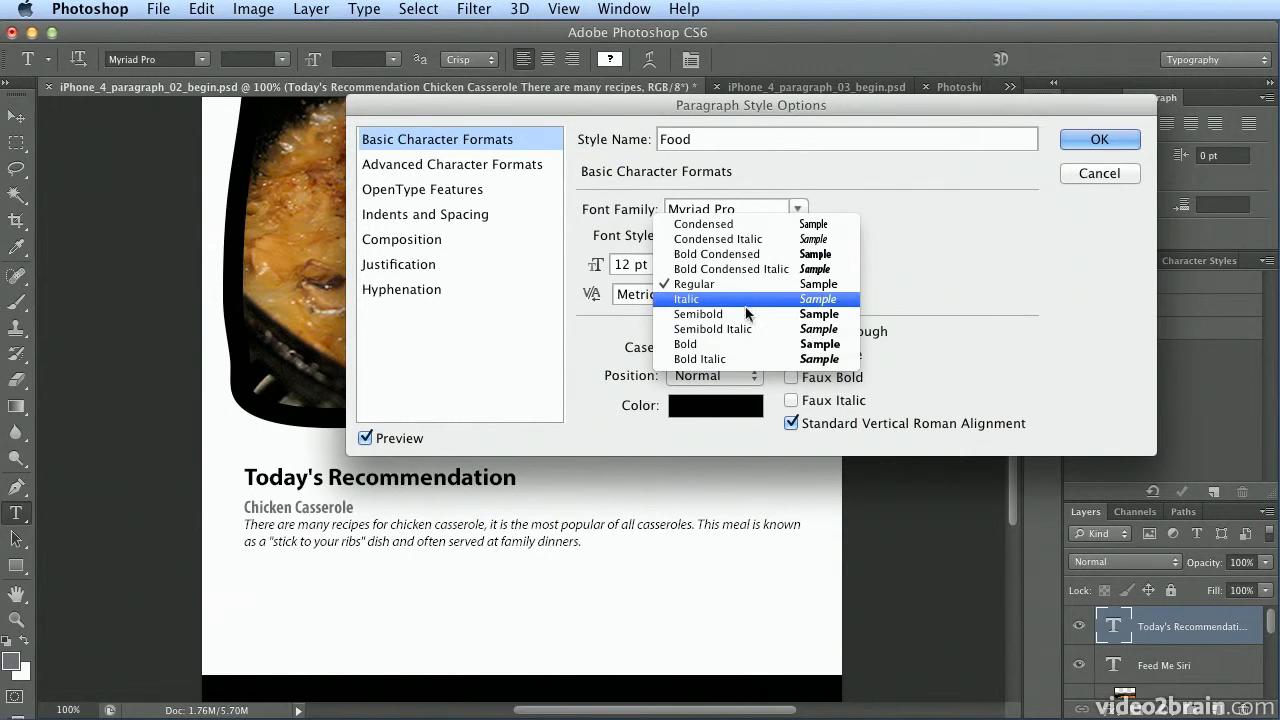
left_click(749, 314)
double_click(669, 264)
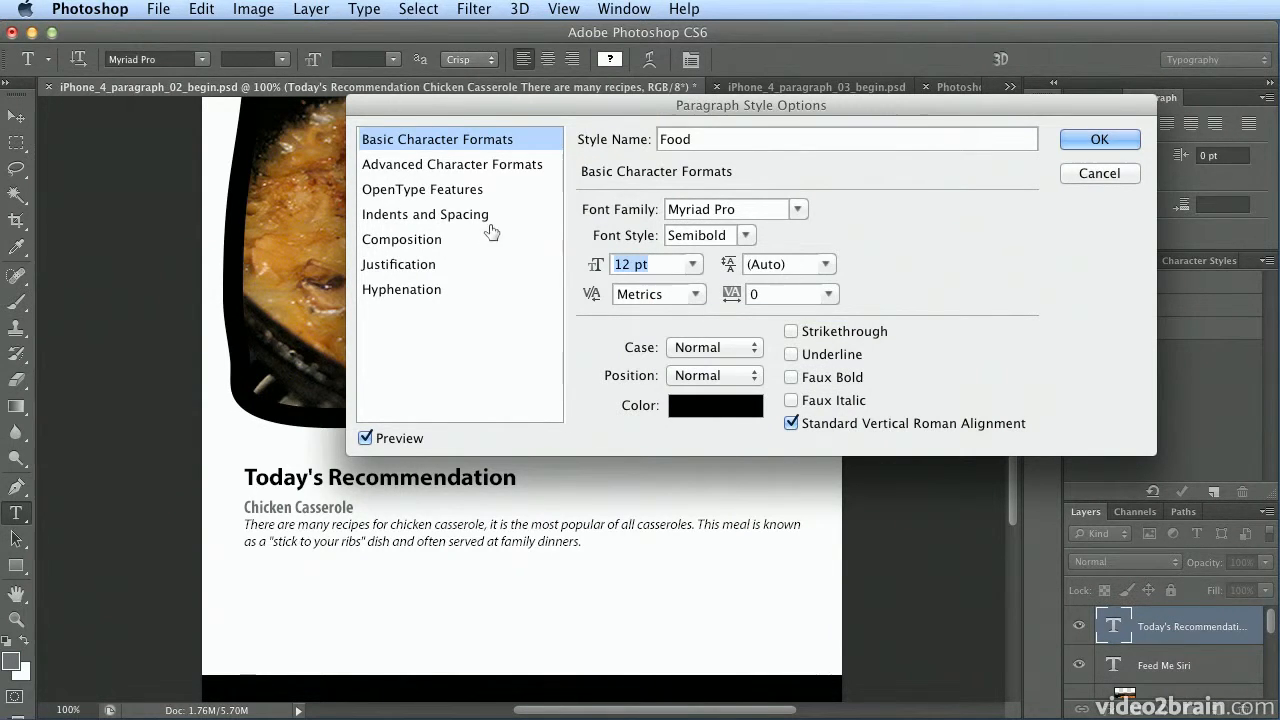
type("18")
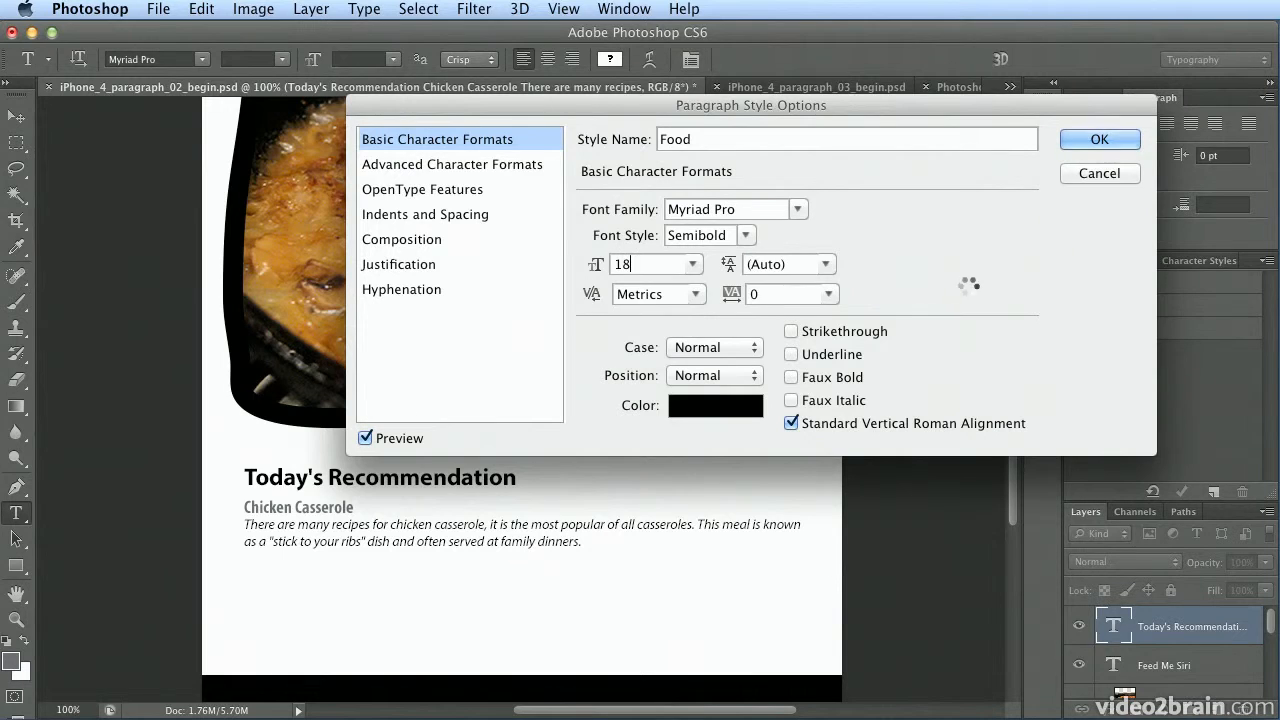
key("Tab")
left_click(698, 293)
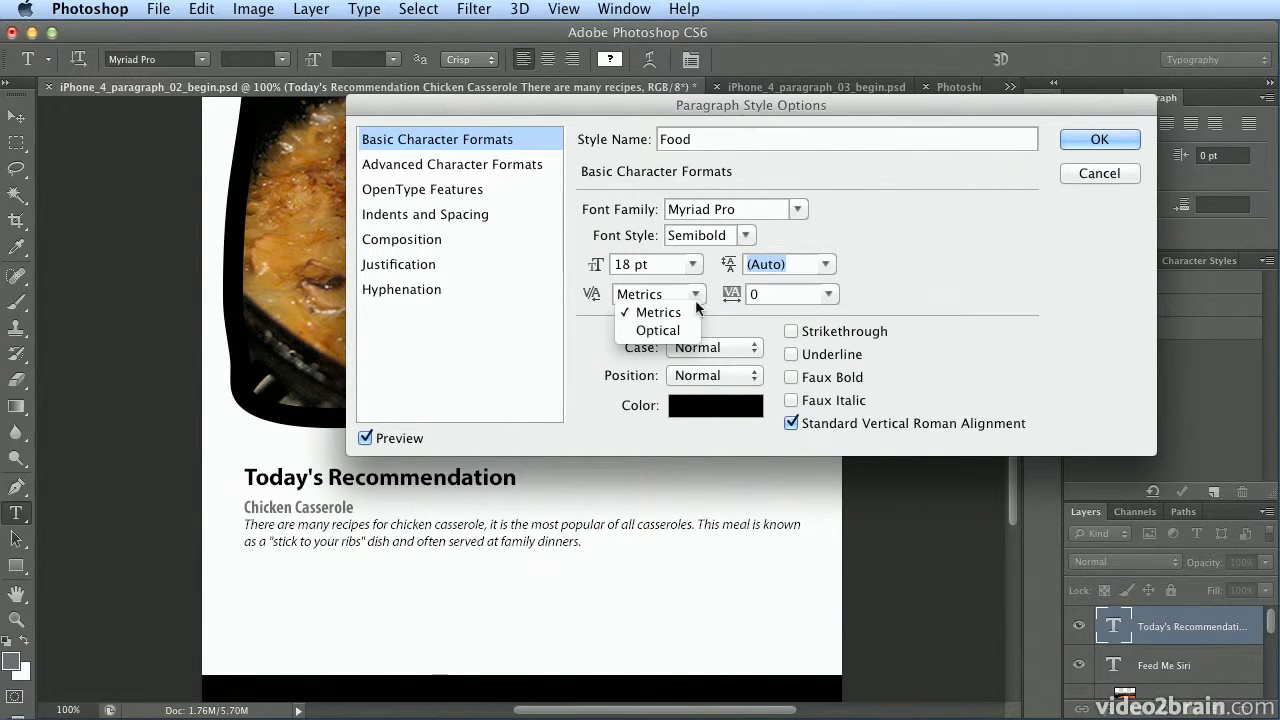
left_click(689, 321)
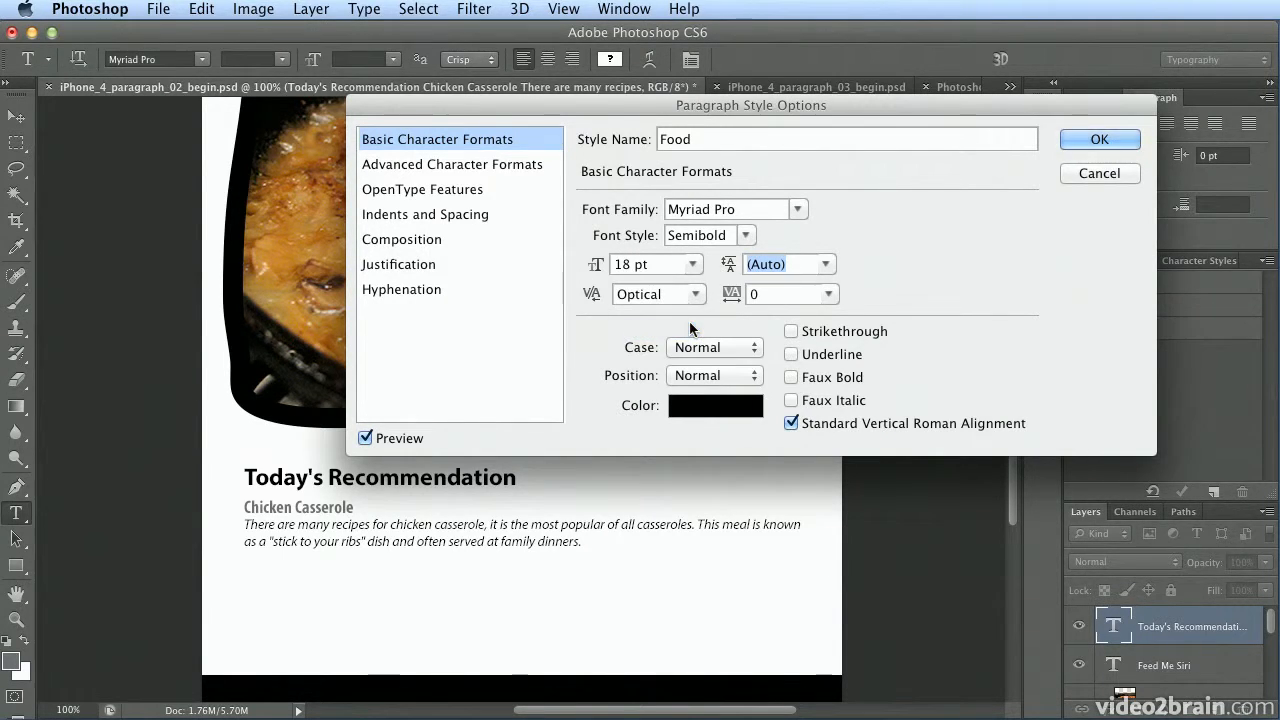
Step: Set the Food style's text color to gray using CMYK values 0, 0, 0 and 75
left_click(706, 424)
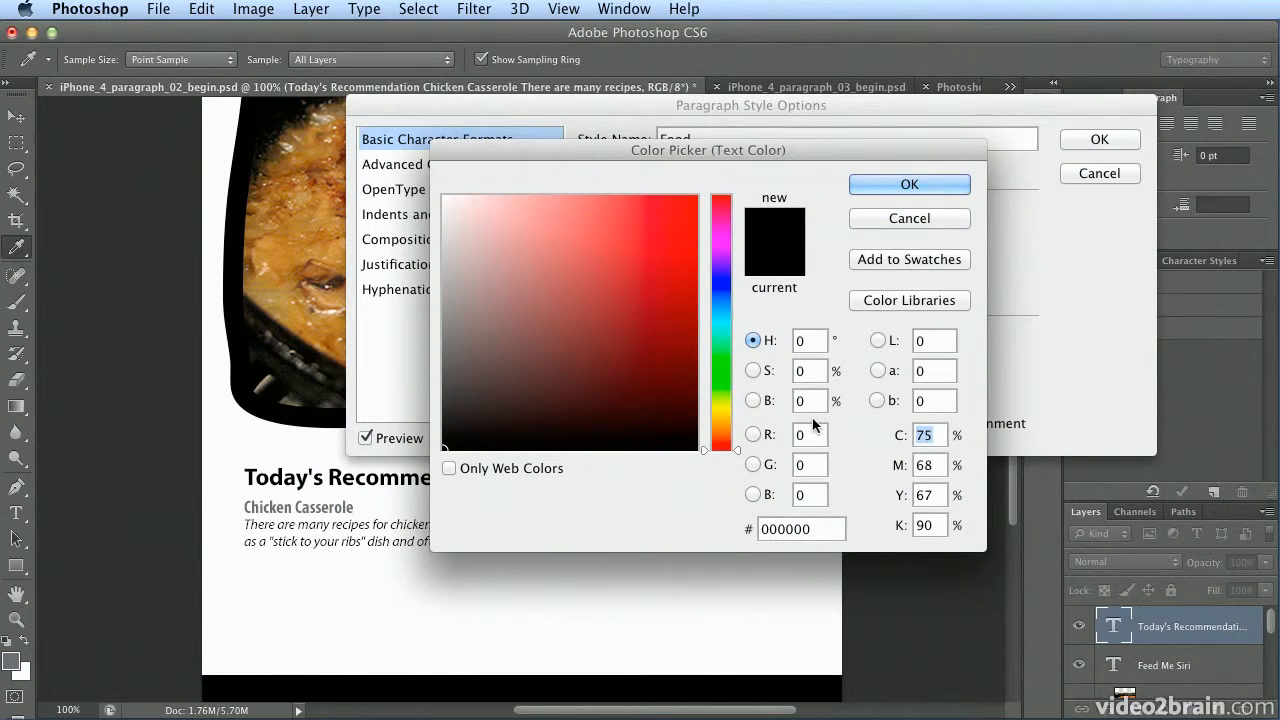
type("0")
key("Tab")
type("0")
key("Tab")
type("0")
key("Tab")
type("75")
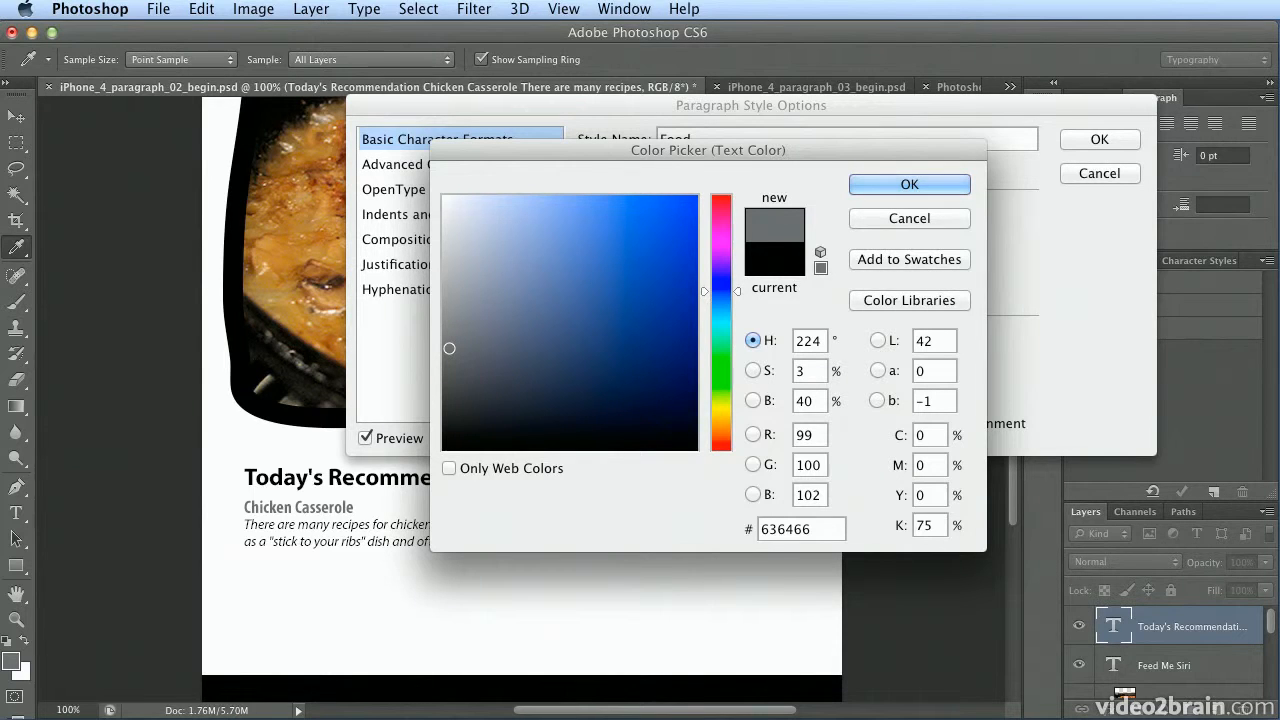
left_click(925, 184)
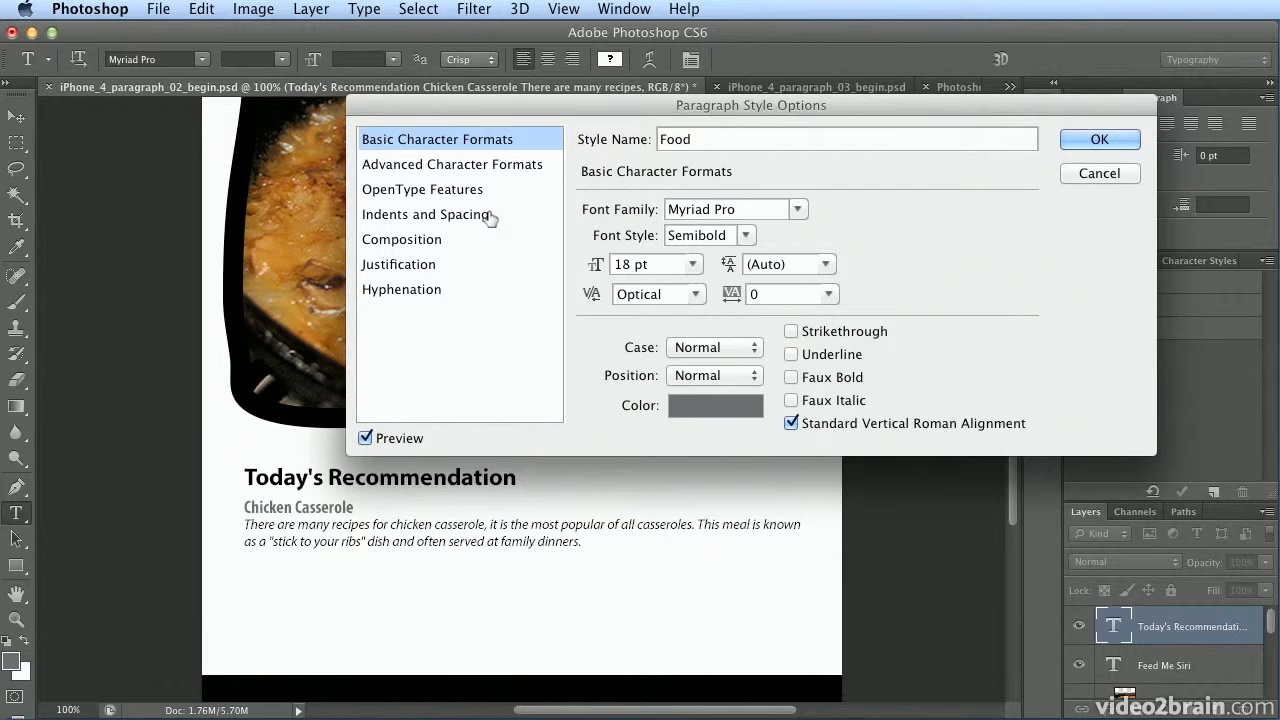
Step: Set the Food style's space after paragraph to 3 pt and accept the style options
left_click(448, 215)
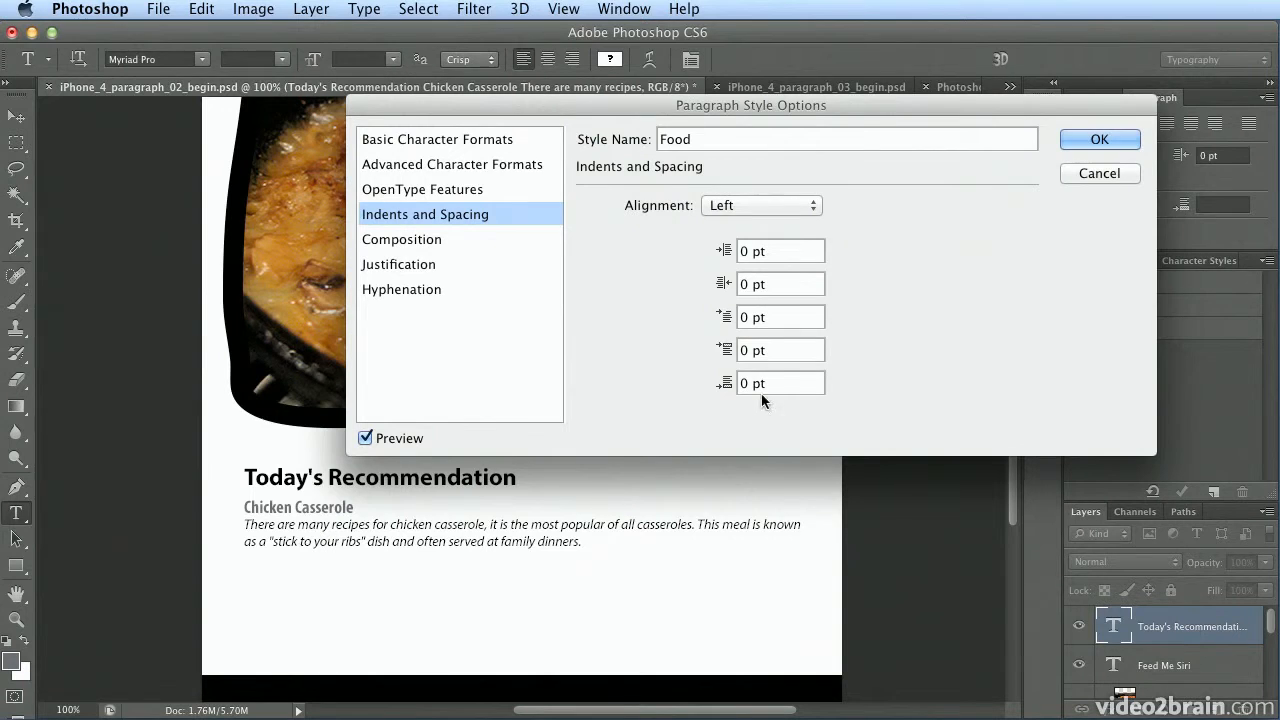
left_click_drag(766, 383, 676, 377)
type("3")
key("Tab")
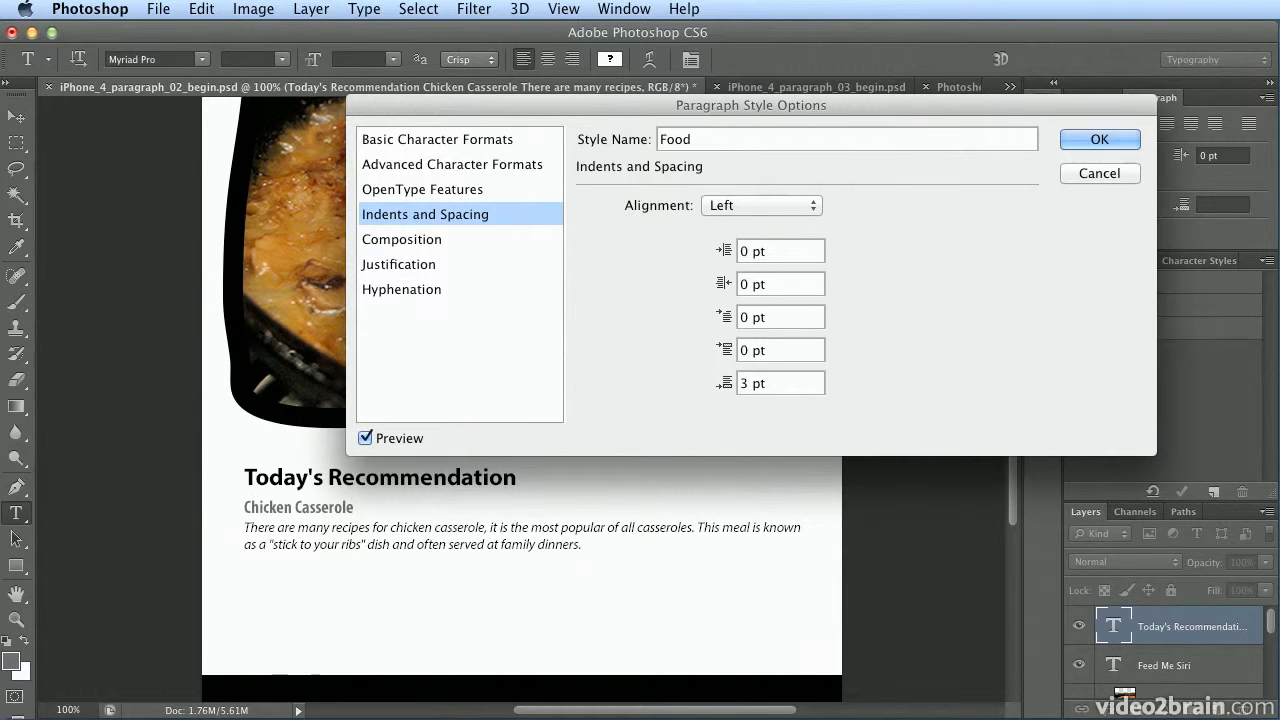
left_click(1095, 139)
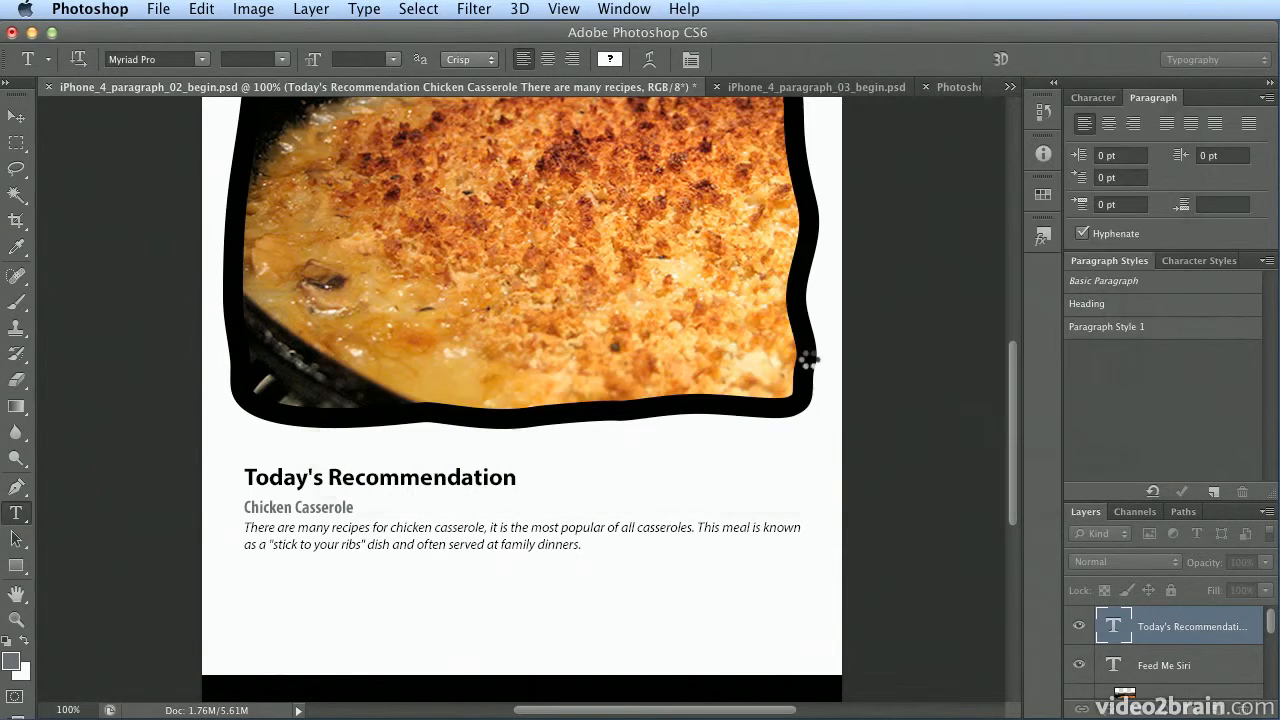
Step: Create another paragraph style with the cursor in the chicken casserole description text and name it Description
left_click(449, 543)
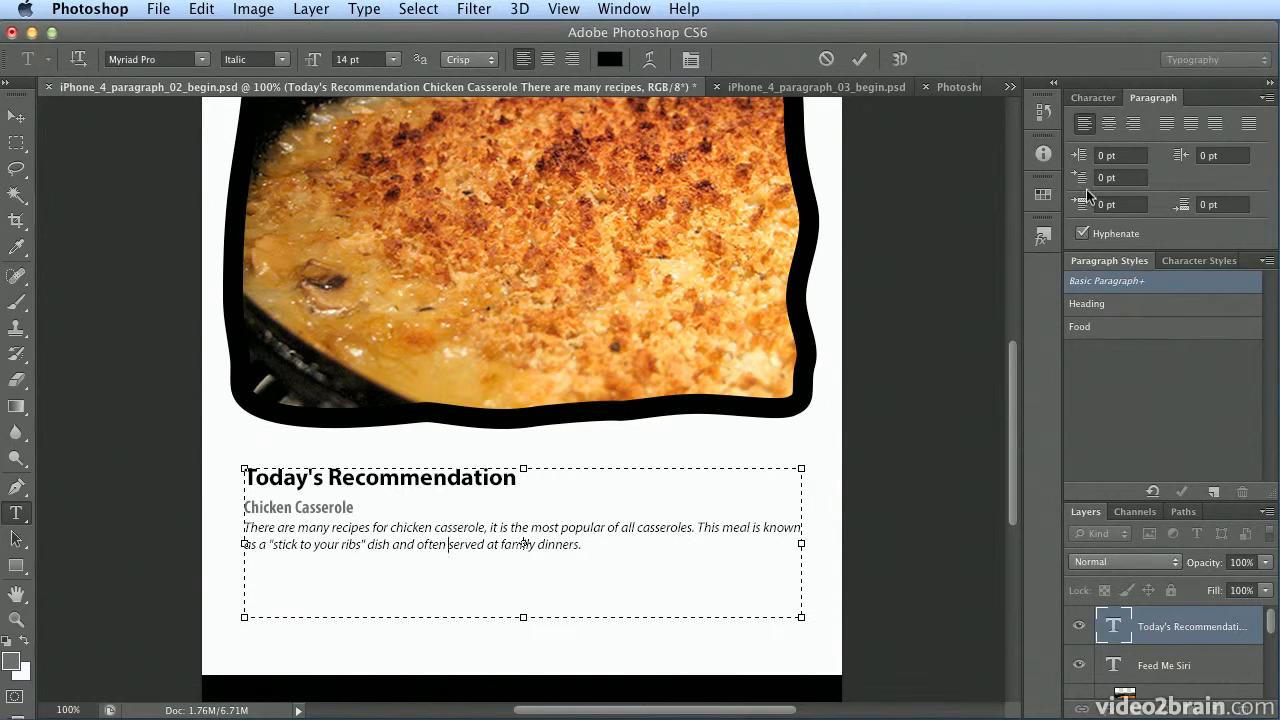
left_click(1265, 263)
left_click(1270, 270)
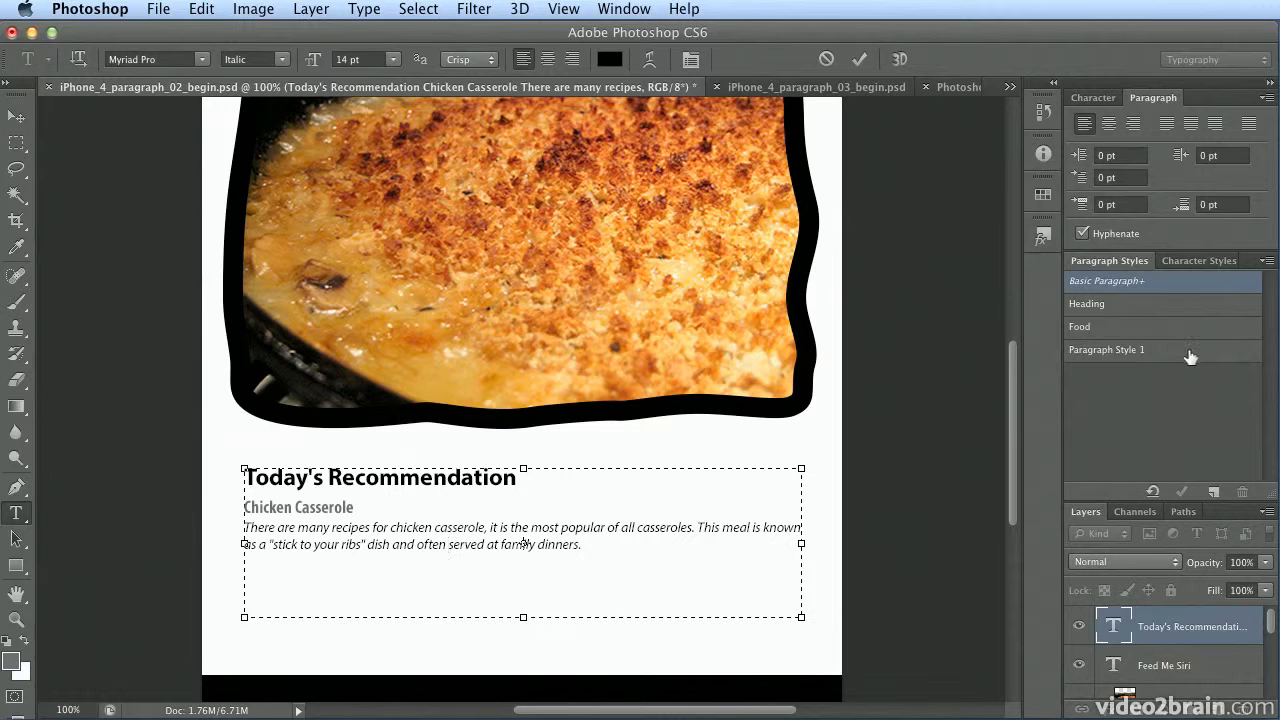
double_click(1190, 350)
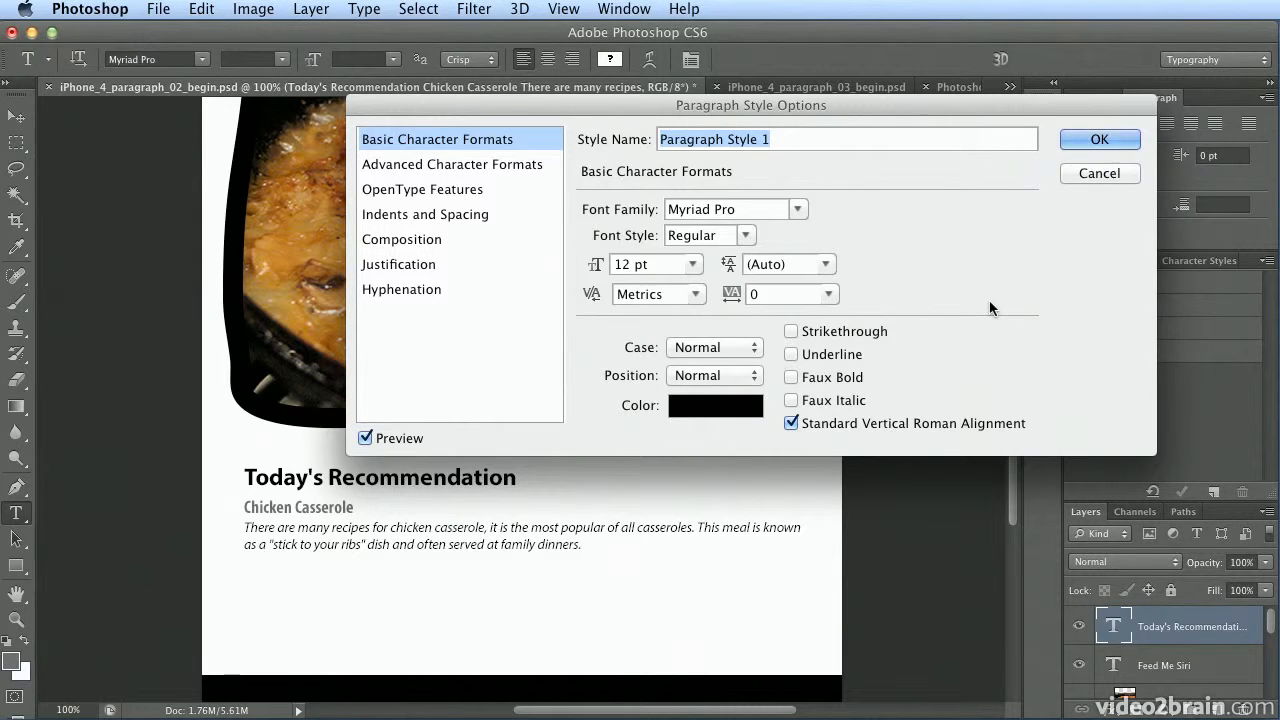
type("Description")
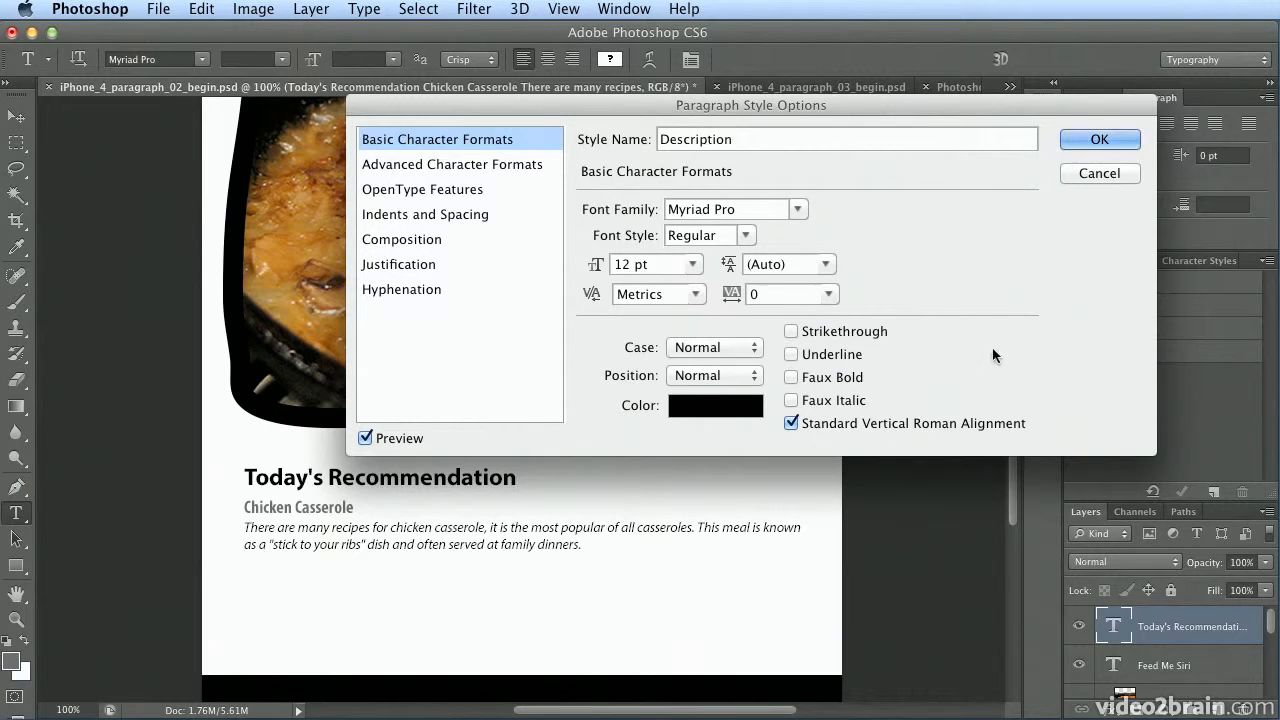
Step: Set the Description style's character format to Italic, 14 pt, with Optical kerning
left_click(749, 238)
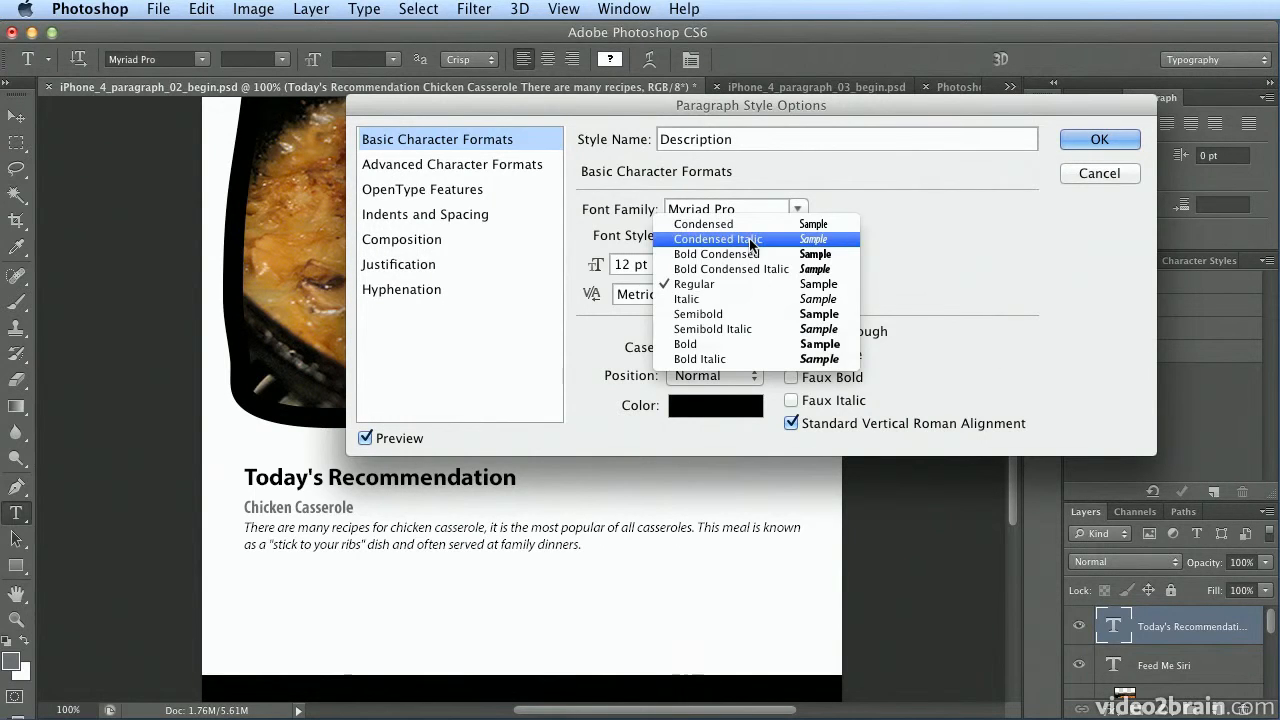
left_click(744, 296)
key("Tab")
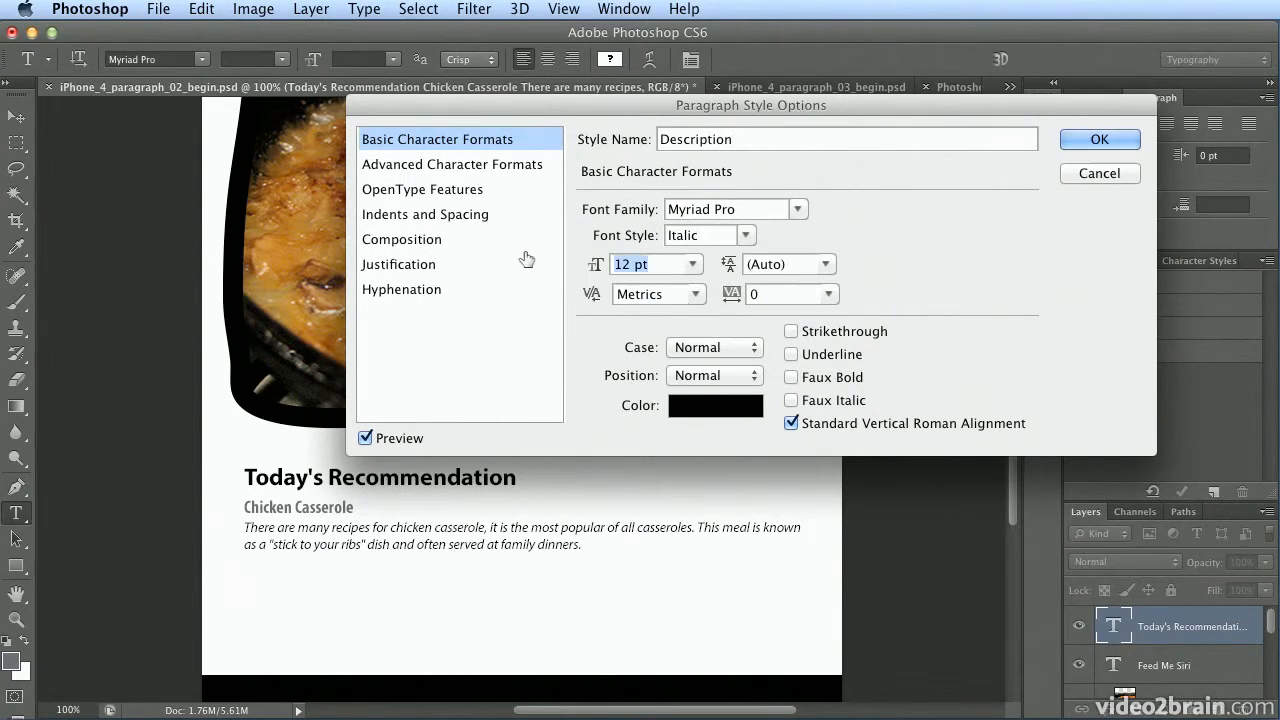
type("14")
left_click(692, 294)
left_click(687, 331)
Step: Set the Description style's space after paragraph to 14 pt and accept the style options
left_click(490, 217)
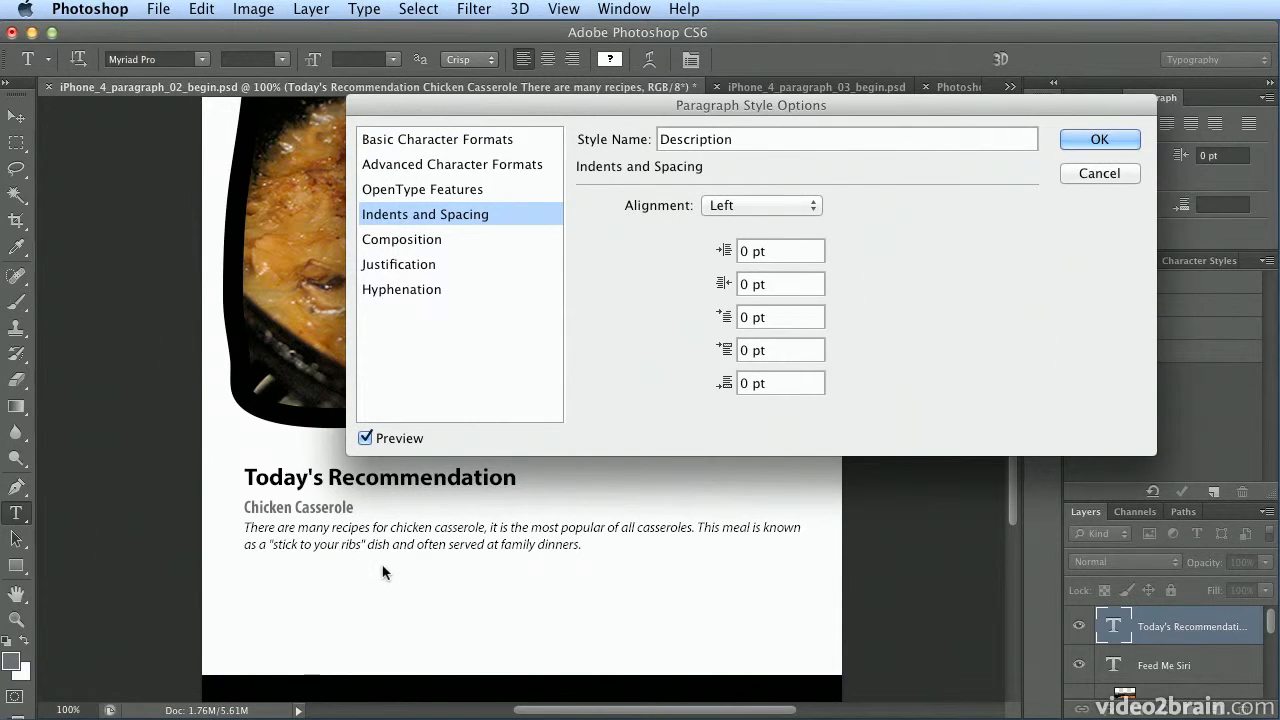
left_click(800, 383)
type("14")
key("Tab")
left_click(1075, 139)
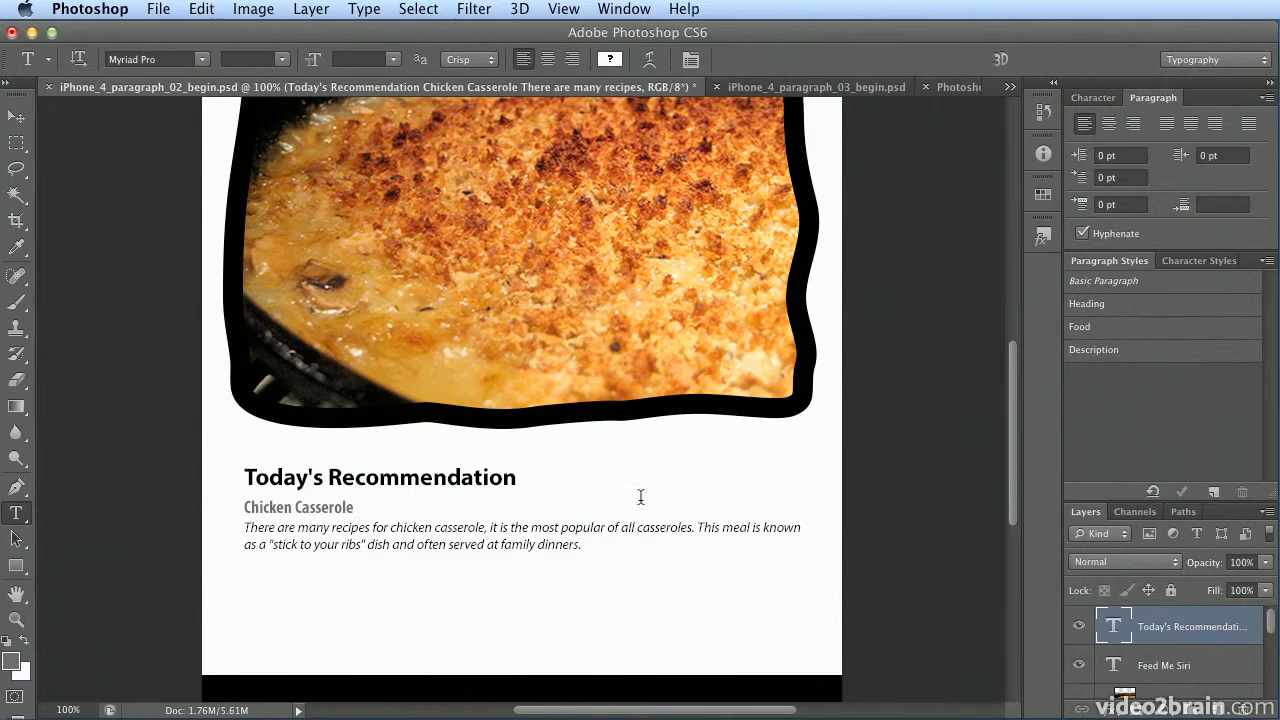
Step: Add a test paragraph reading "This is the new paragraph." below the chicken casserole description
left_click(589, 537)
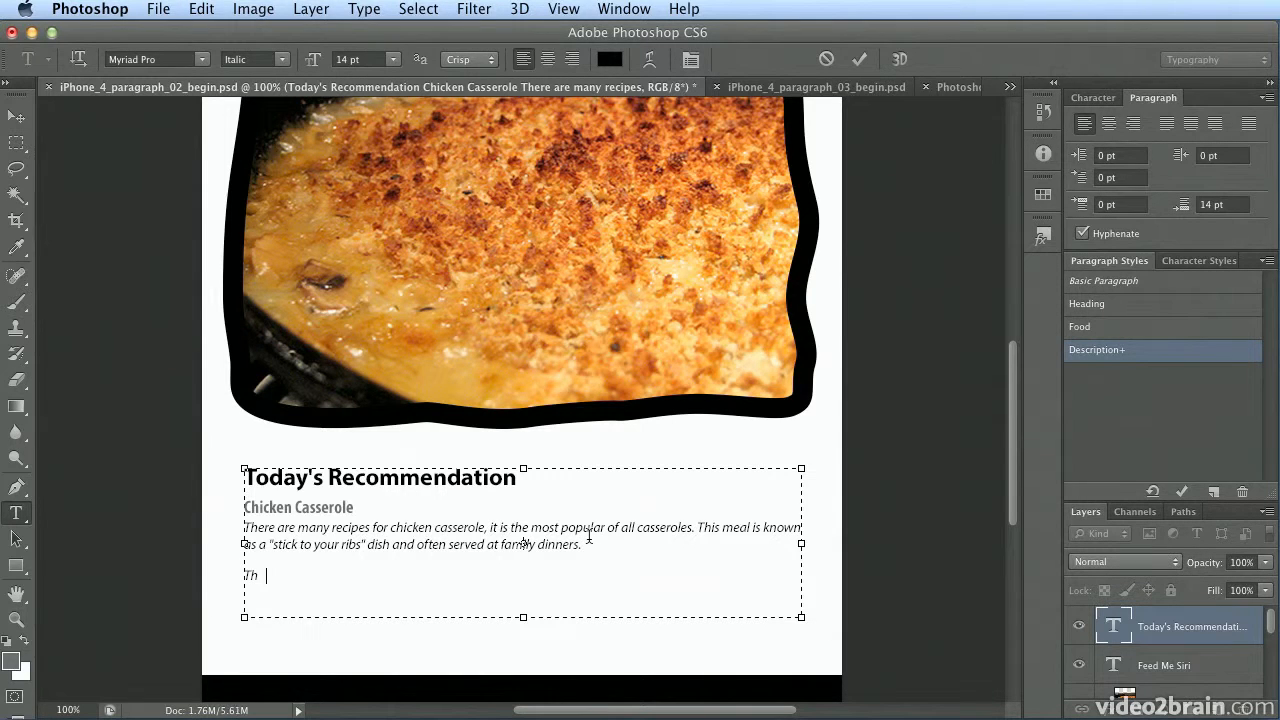
type("This is the new paragraph.")
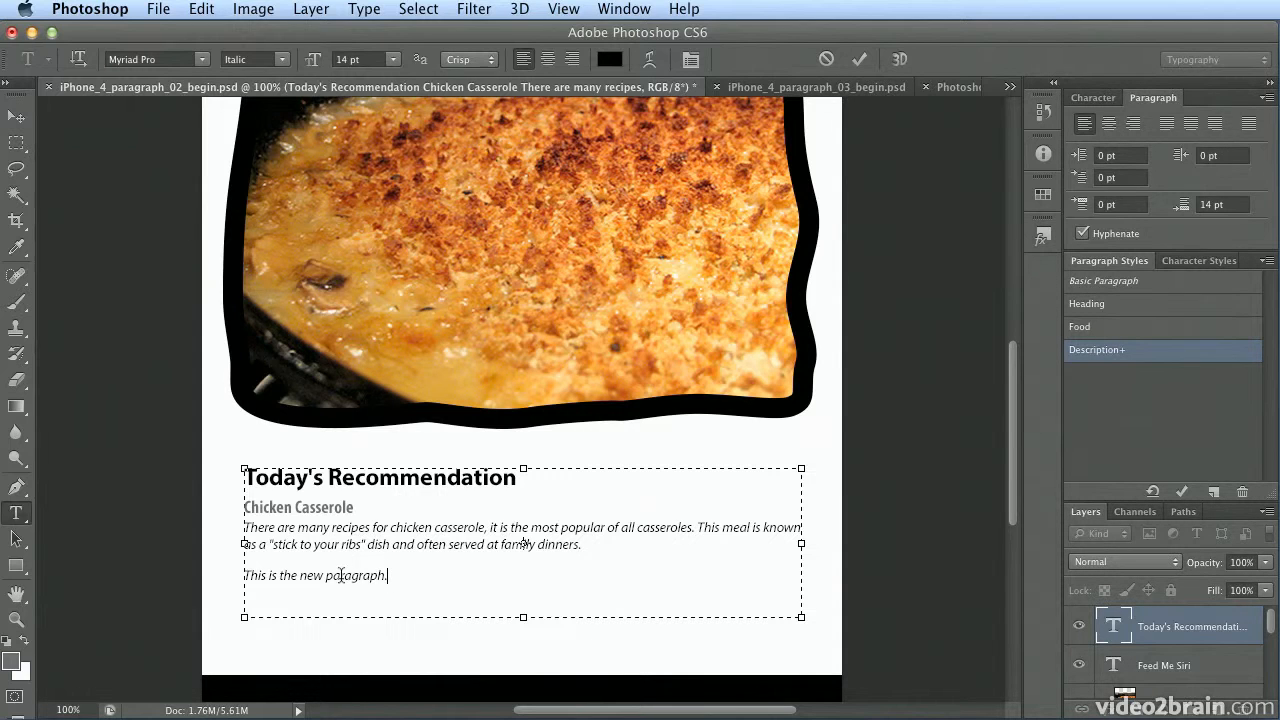
Step: Reduce the Description style's space after paragraph, trying 8 pt and settling on 7 pt, and accept the style options
double_click(1155, 363)
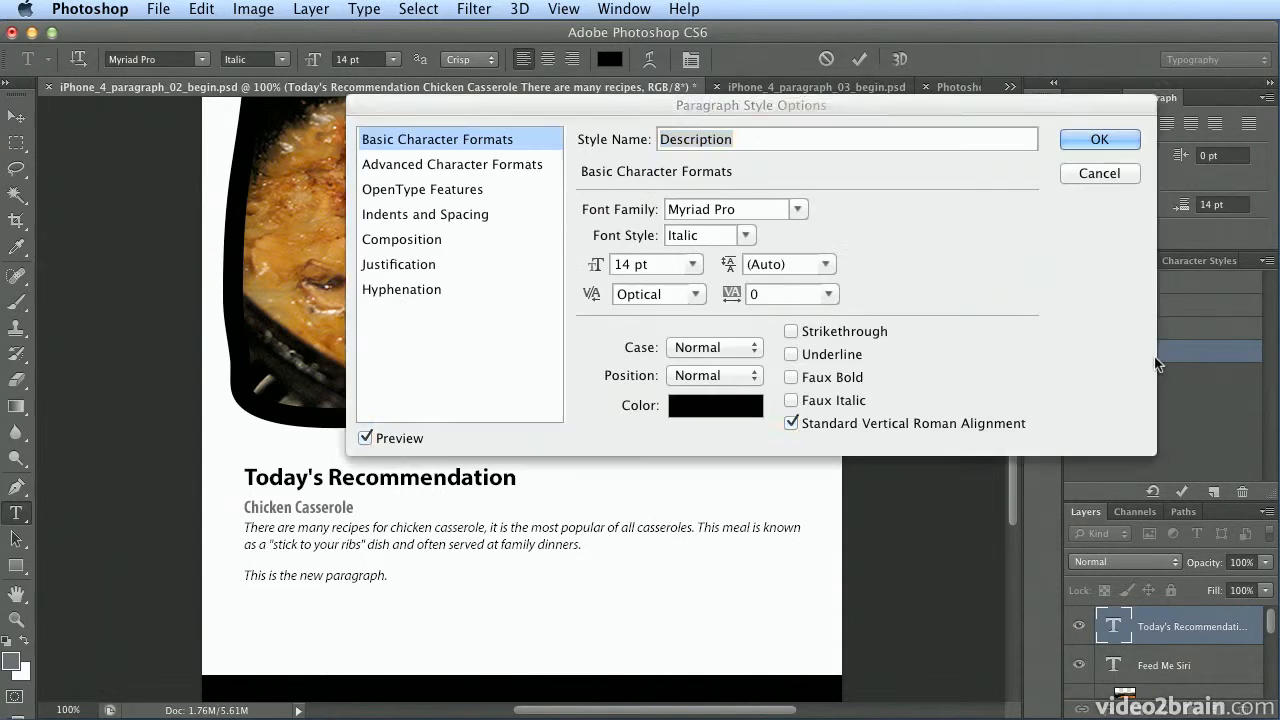
left_click(446, 216)
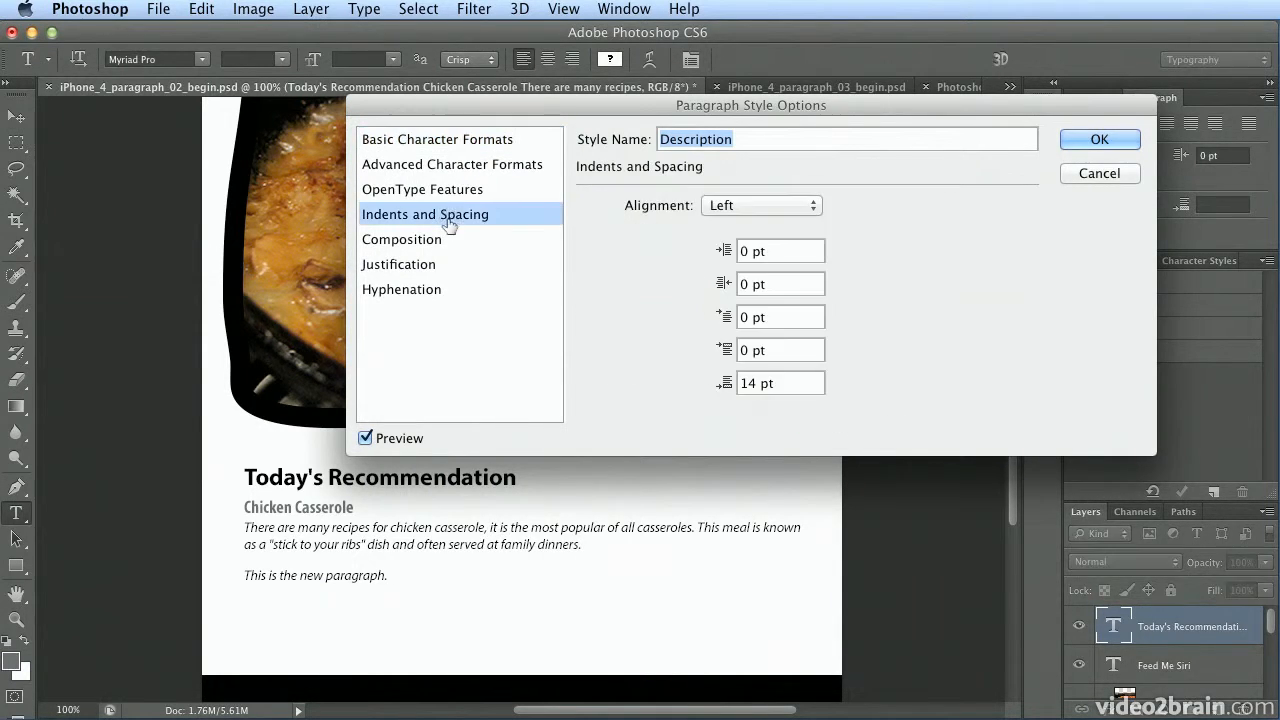
left_click(794, 387)
type("8")
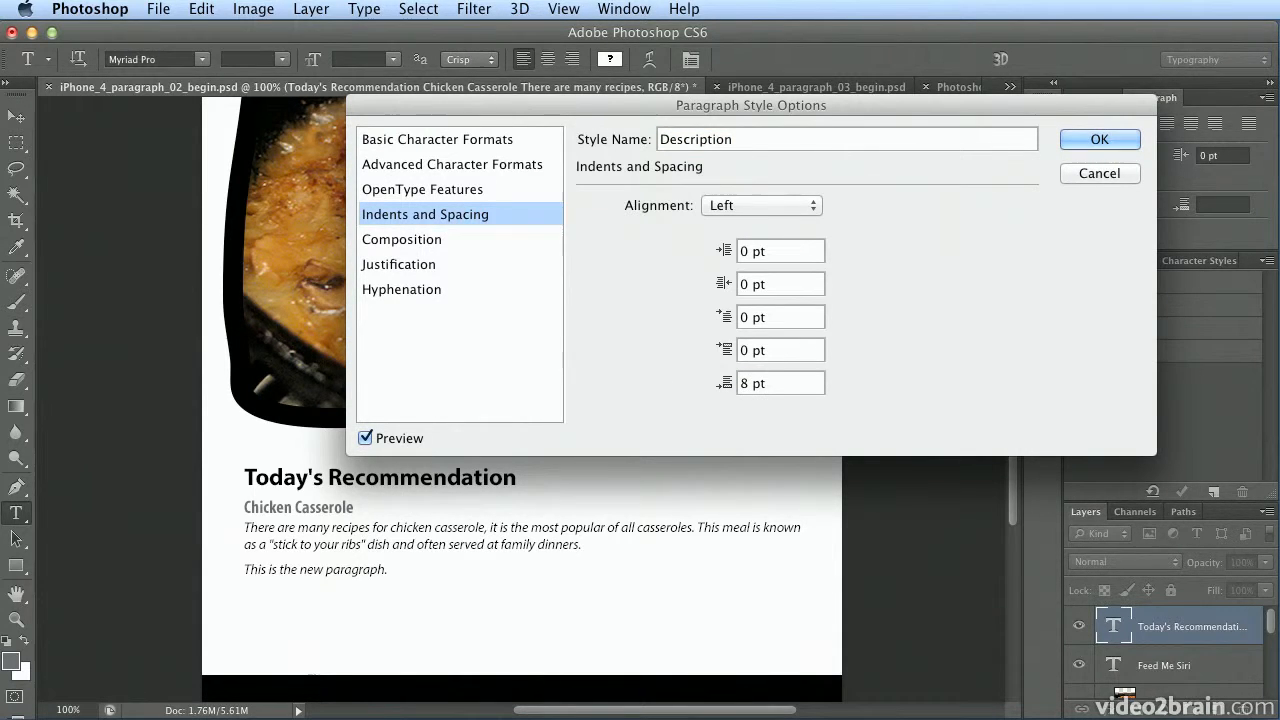
left_click_drag(749, 386, 715, 388)
type("7")
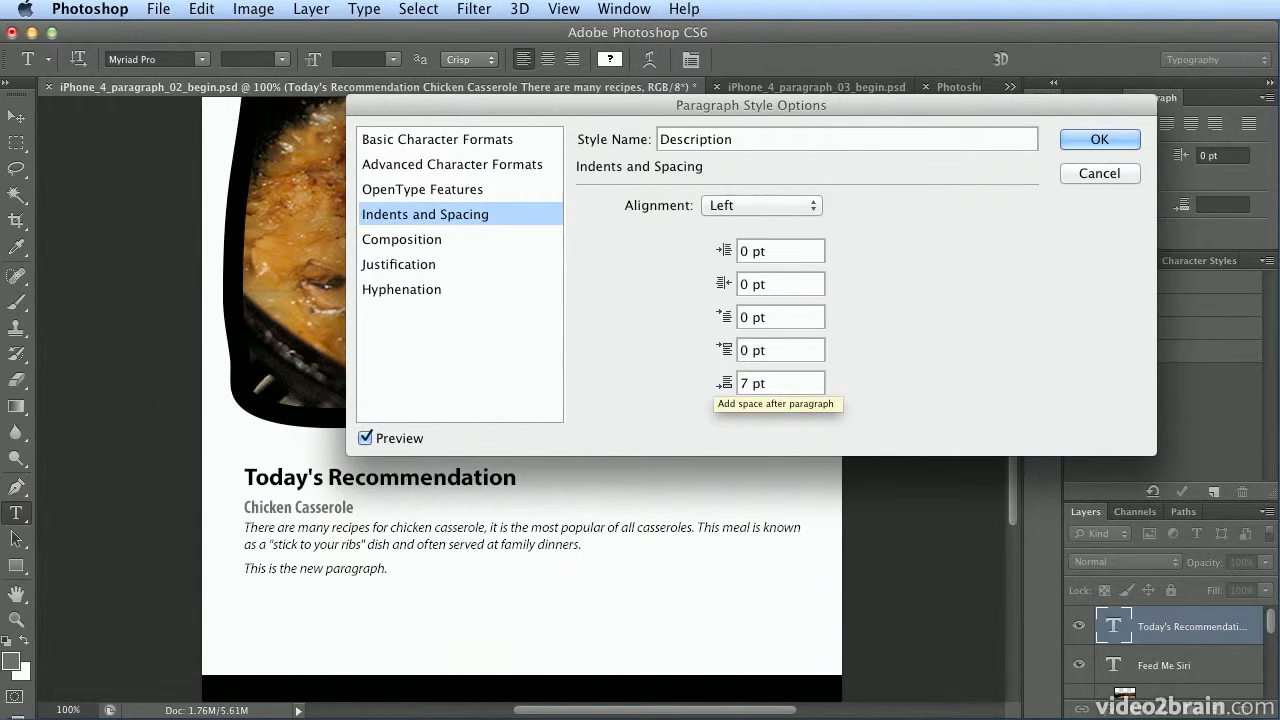
left_click(1080, 138)
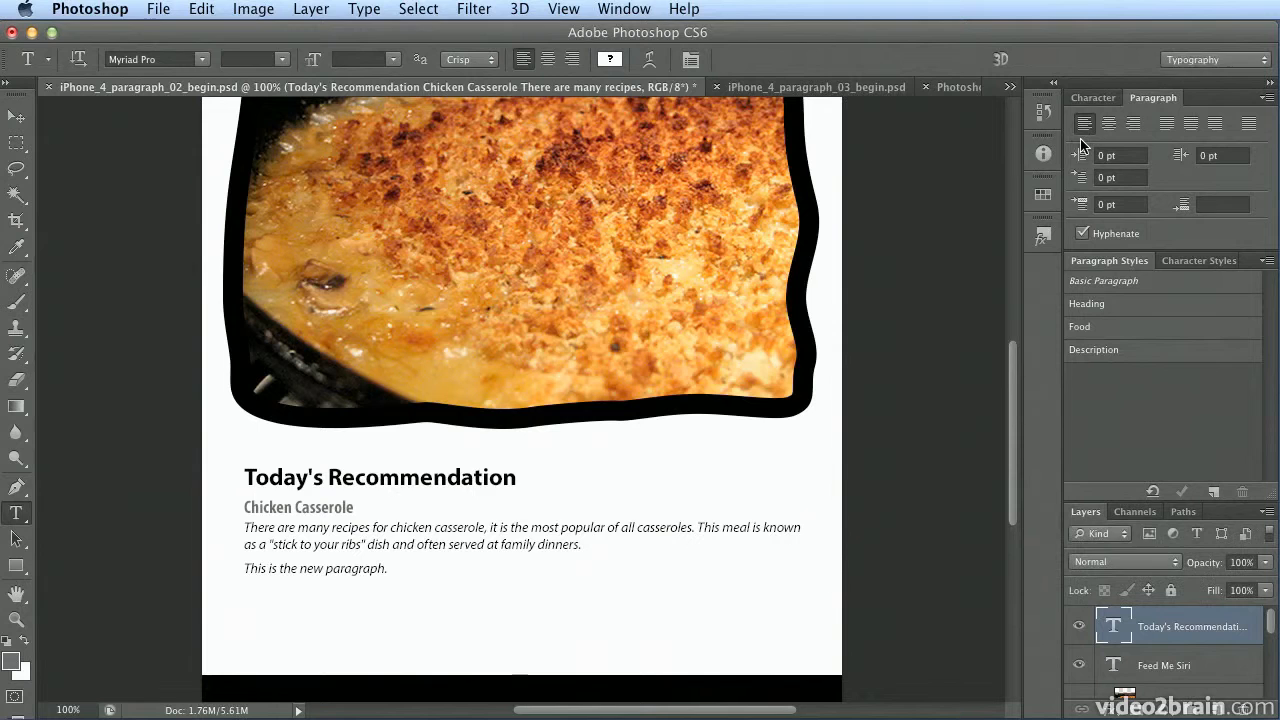
Step: Delete the test paragraph "This is the new paragraph." together with its line break
left_click(423, 565)
triple_click(422, 567)
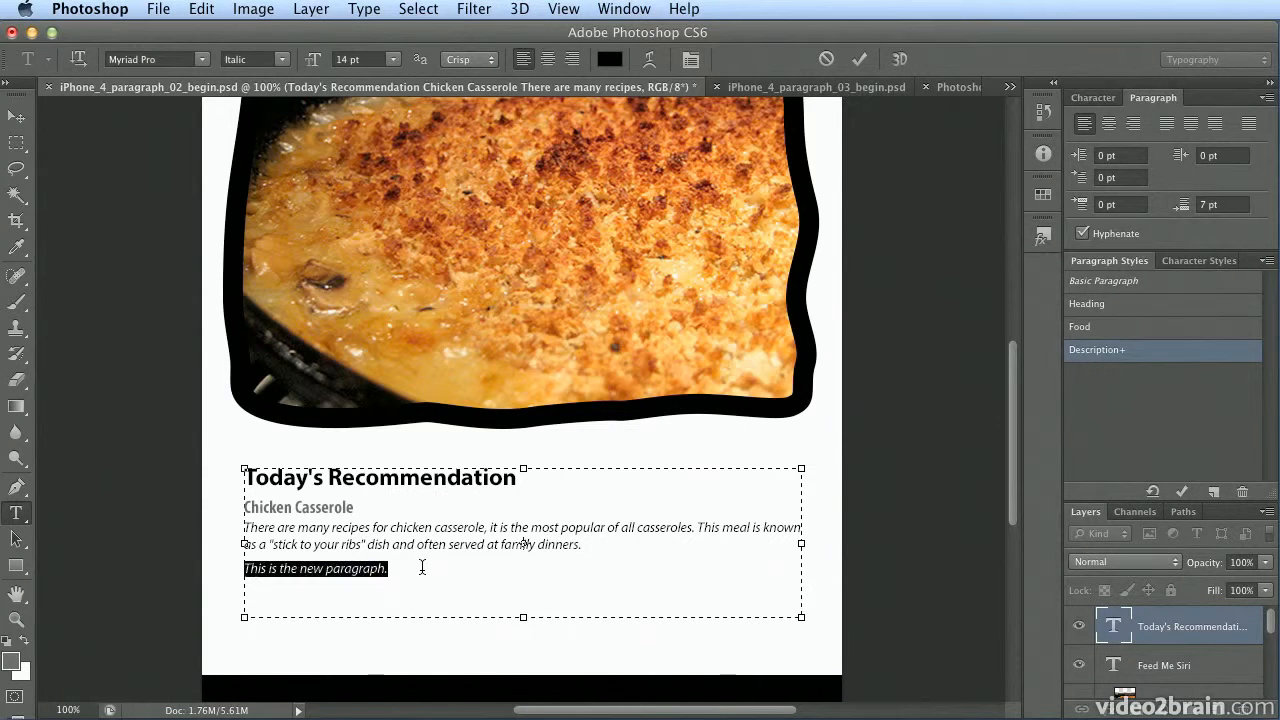
key("BackSpace")
key("BackSpace")
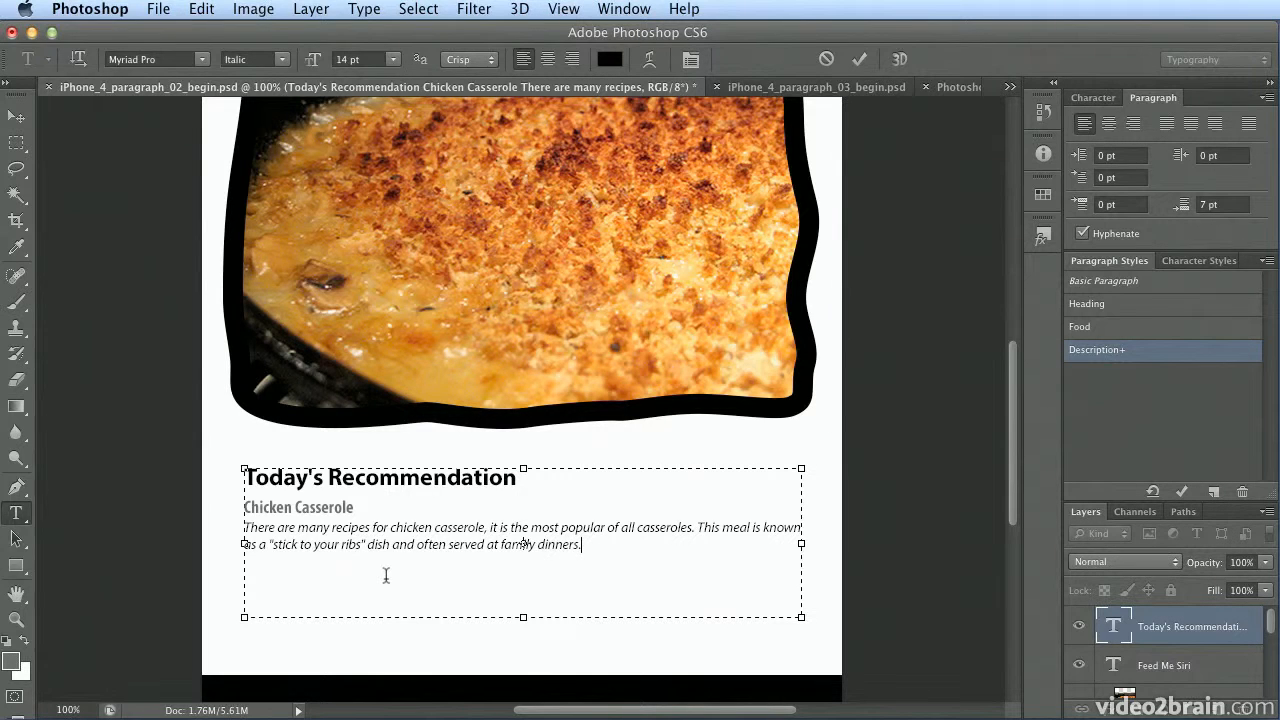
Step: Save the document as iPhone_4_paragraph_02_end.psd in Photoshop format with Maximize Compatibility, and stop the format options notice from showing again
left_click(168, 10)
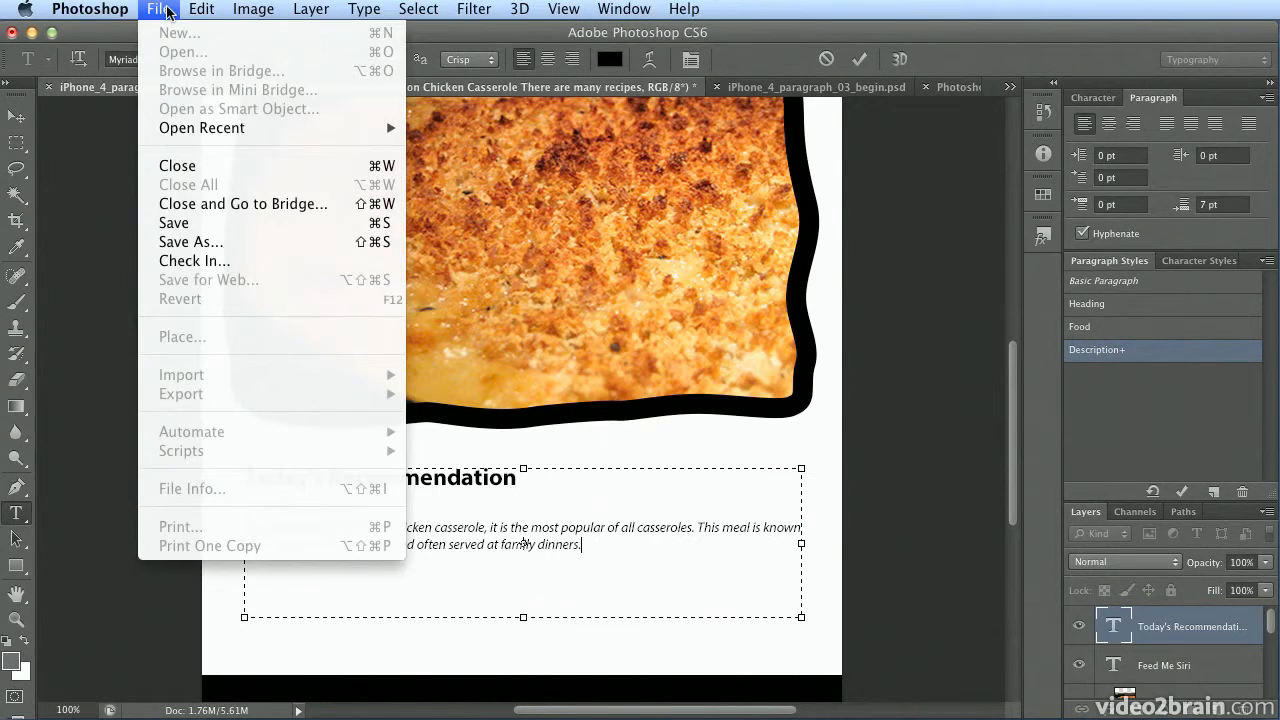
left_click(255, 241)
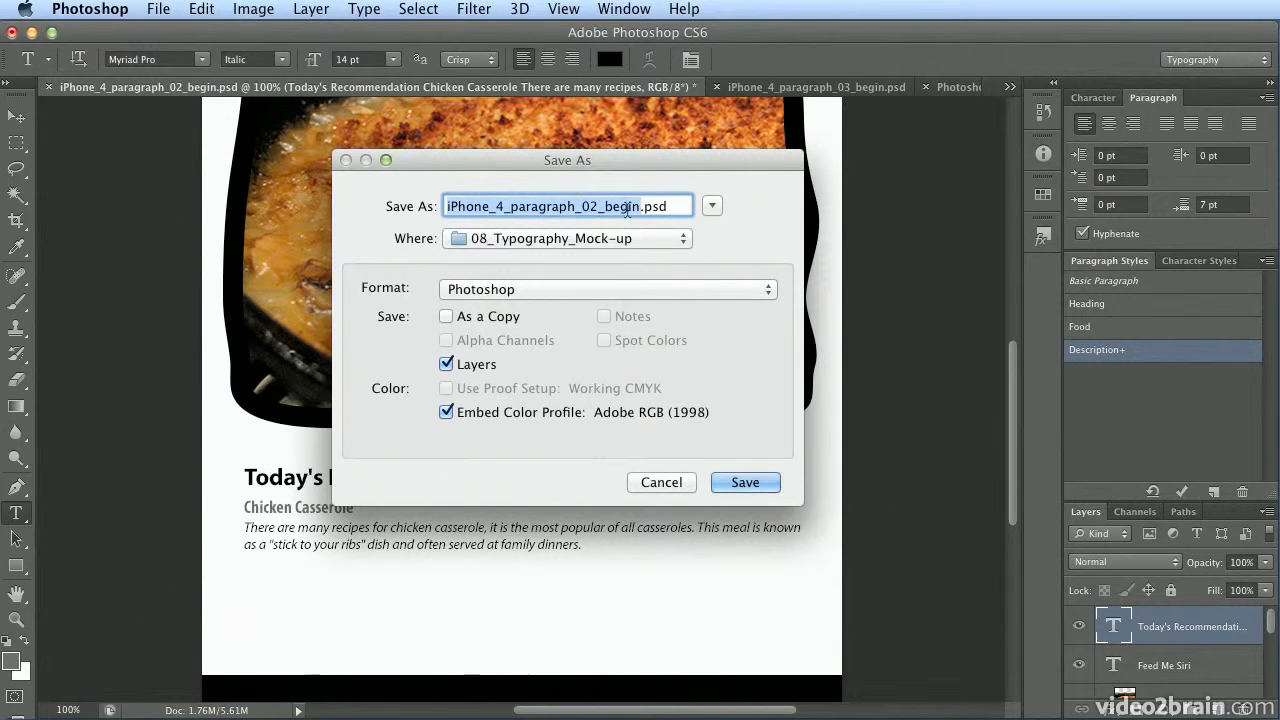
left_click(637, 207)
key("BackSpace")
key("BackSpace")
key("BackSpace")
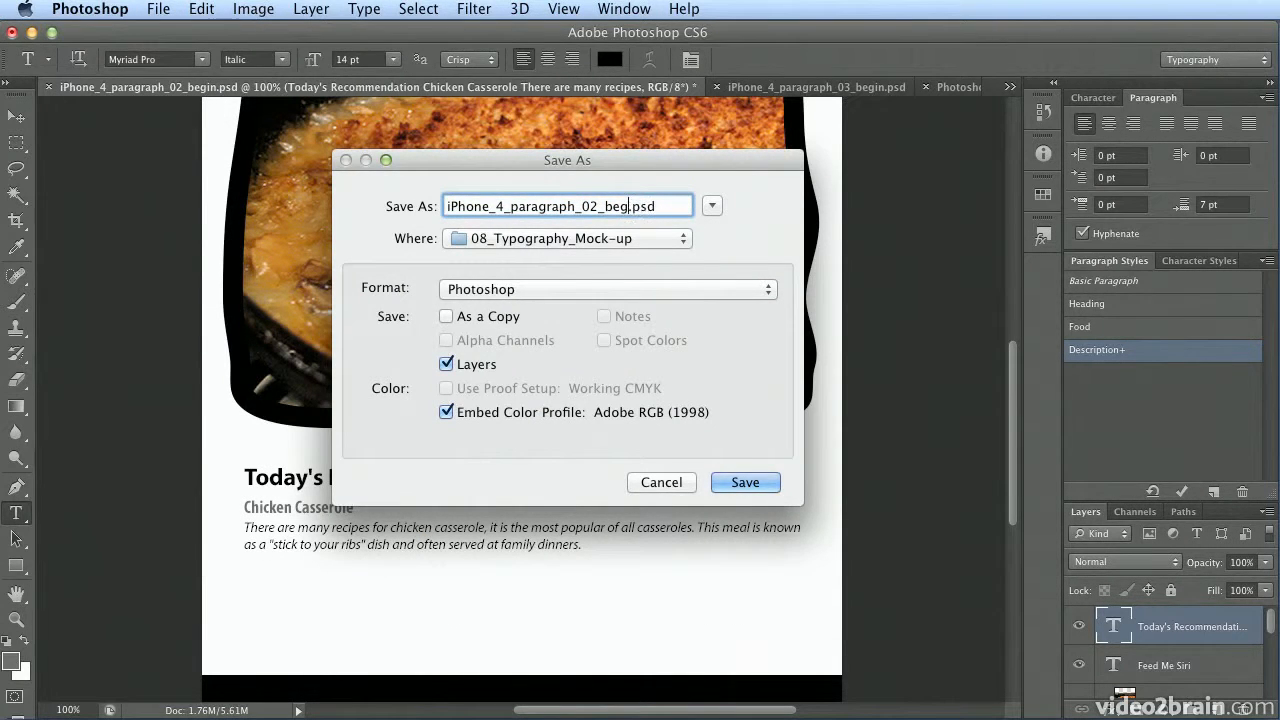
key("BackSpace")
key("BackSpace")
type("end")
left_click(745, 482)
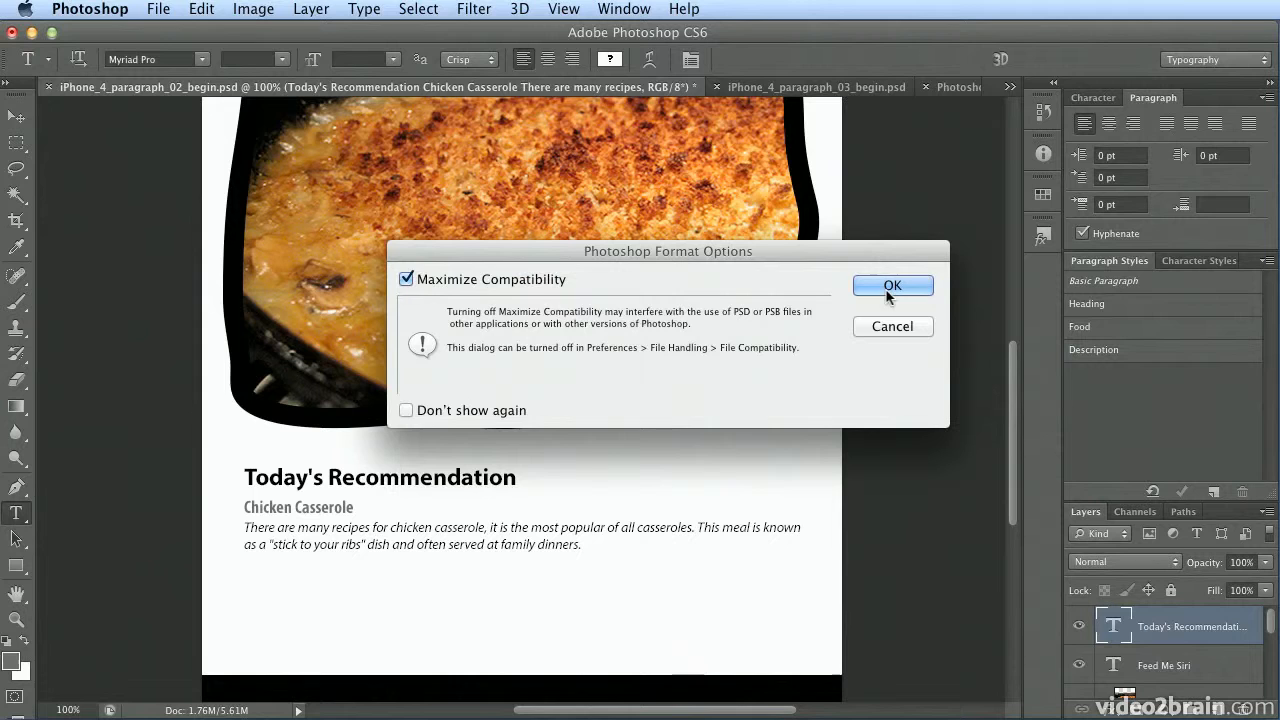
left_click(480, 411)
left_click(891, 290)
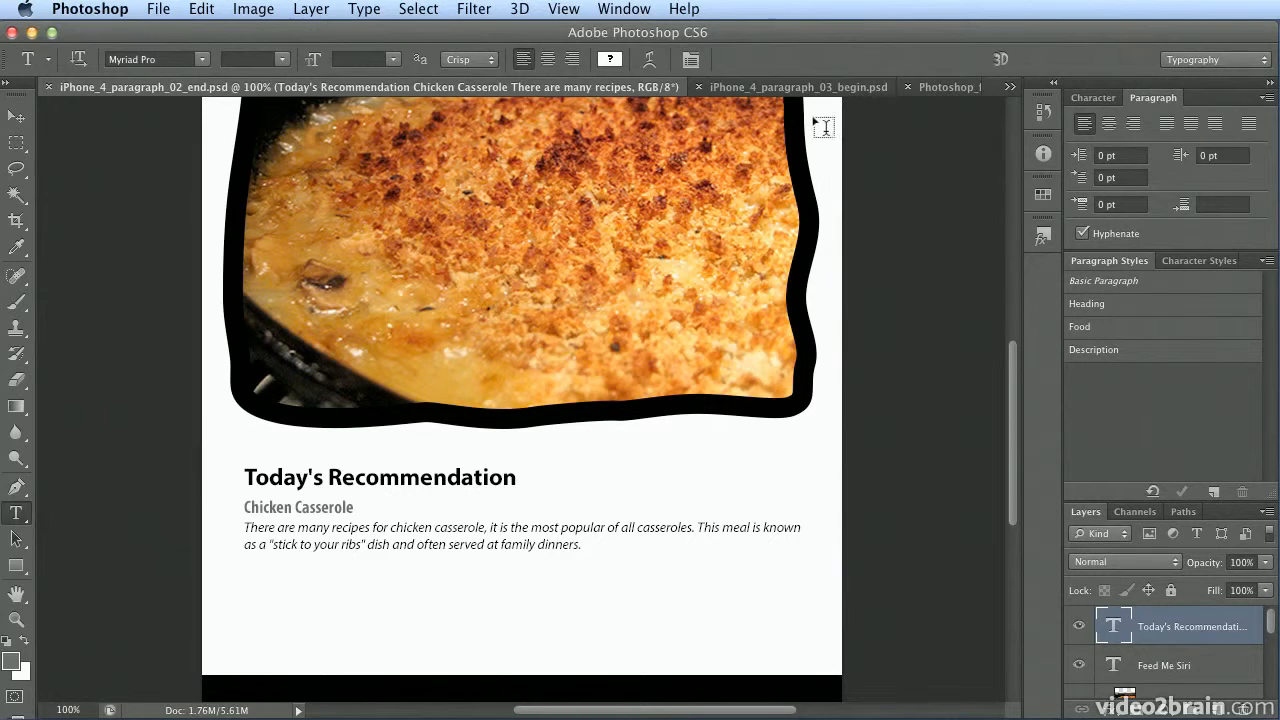
Step: Place the text cursor in the recipe text of iPhone_4_paragraph_03_begin.psd and narrow the application window
left_click(808, 88)
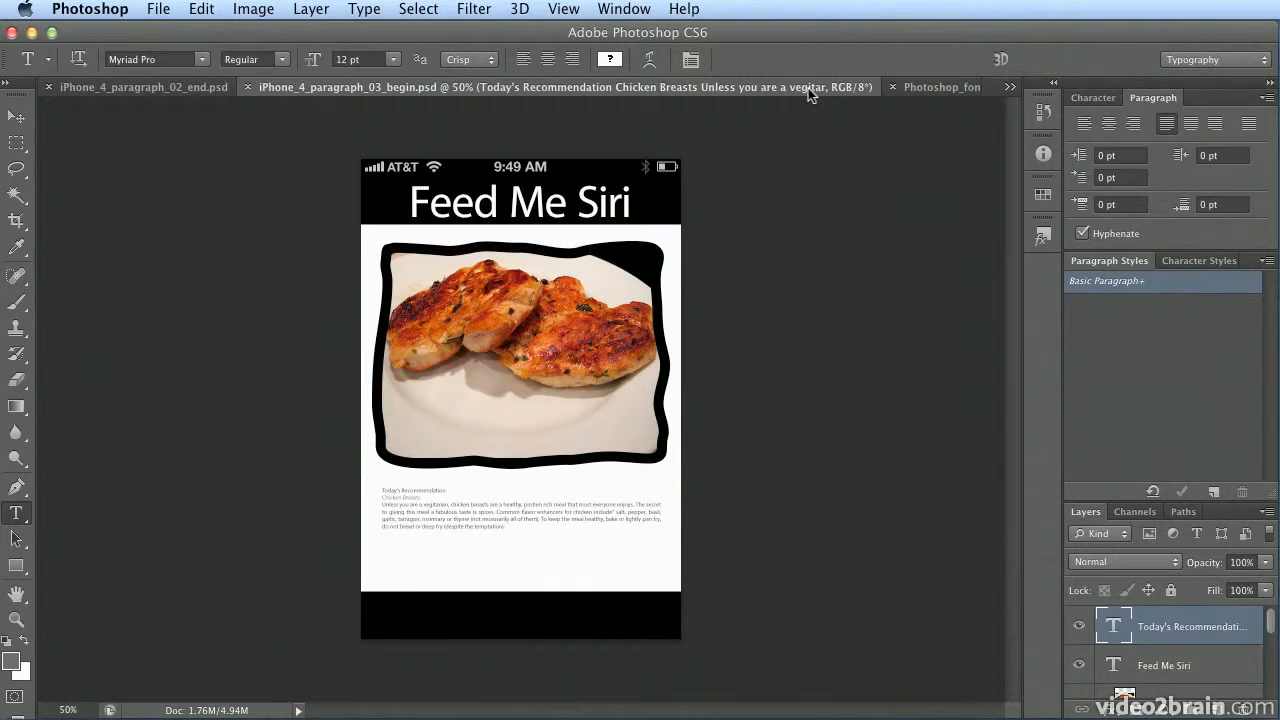
left_click(427, 497)
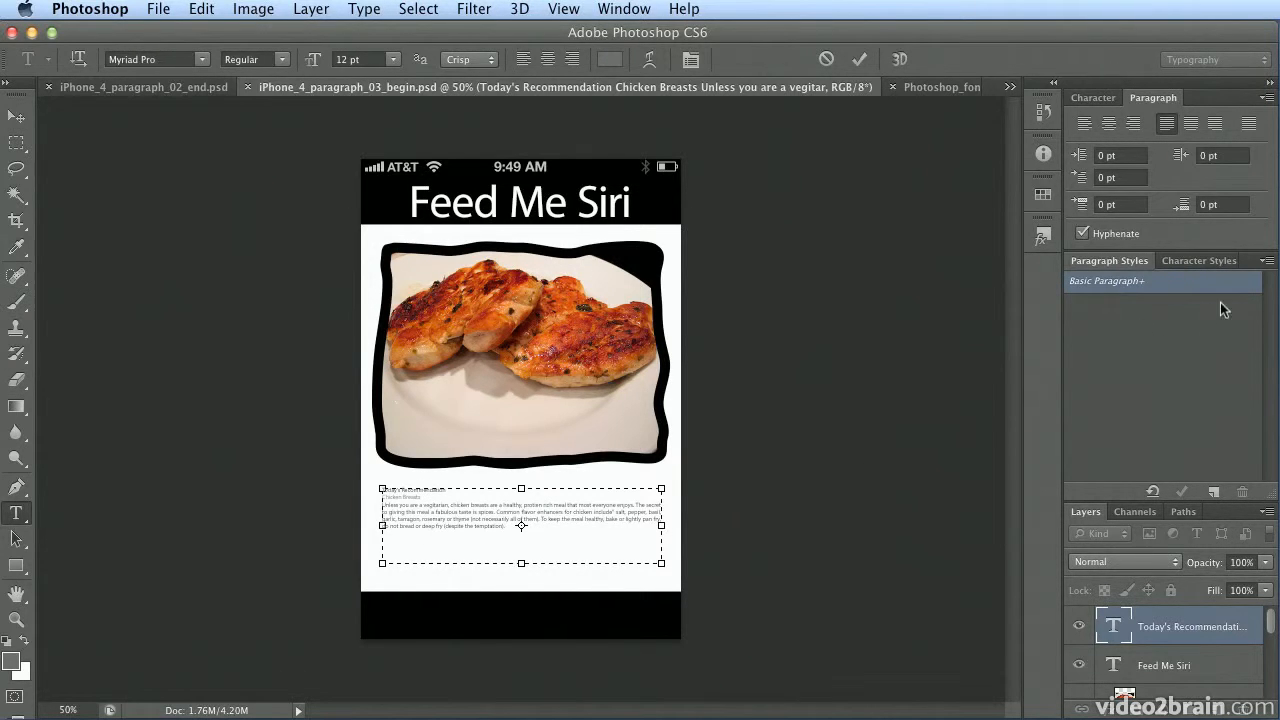
left_click(1263, 261)
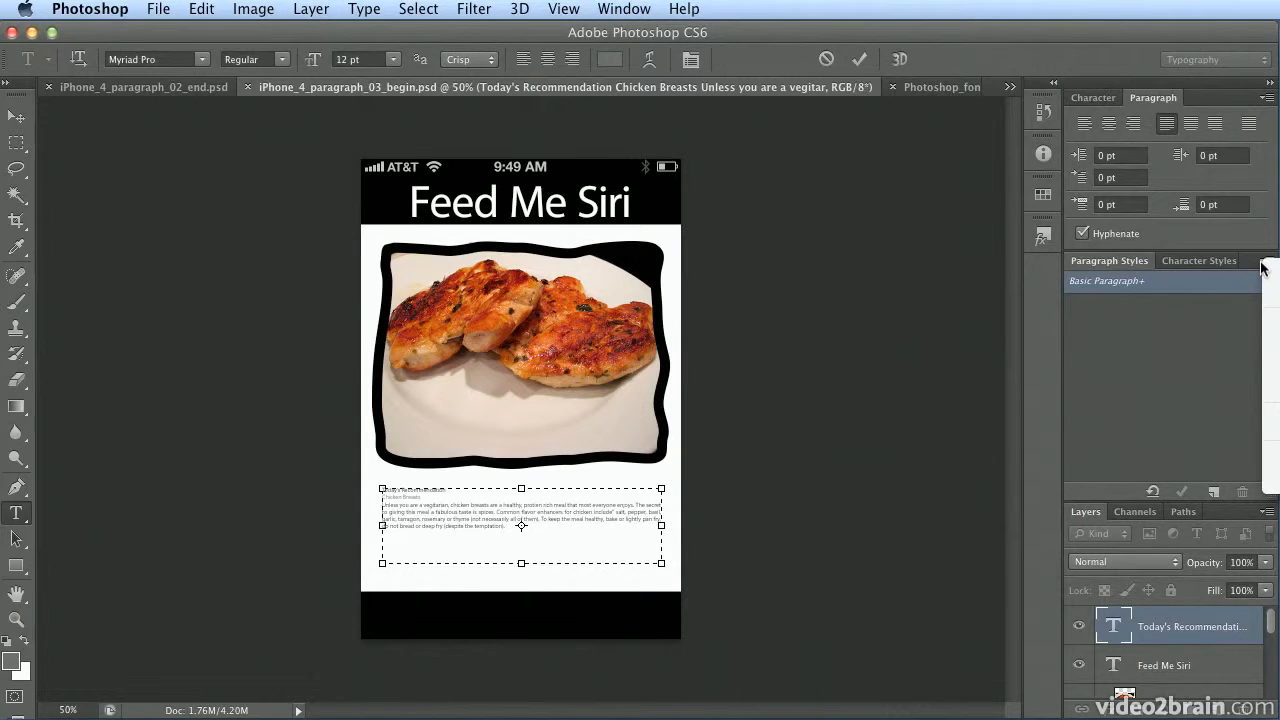
left_click(1263, 266)
left_click_drag(1276, 237, 1218, 237)
Step: Load the paragraph styles from iPhone_4_paragraph_02_end.psd into the chicken breasts document
left_click(1207, 261)
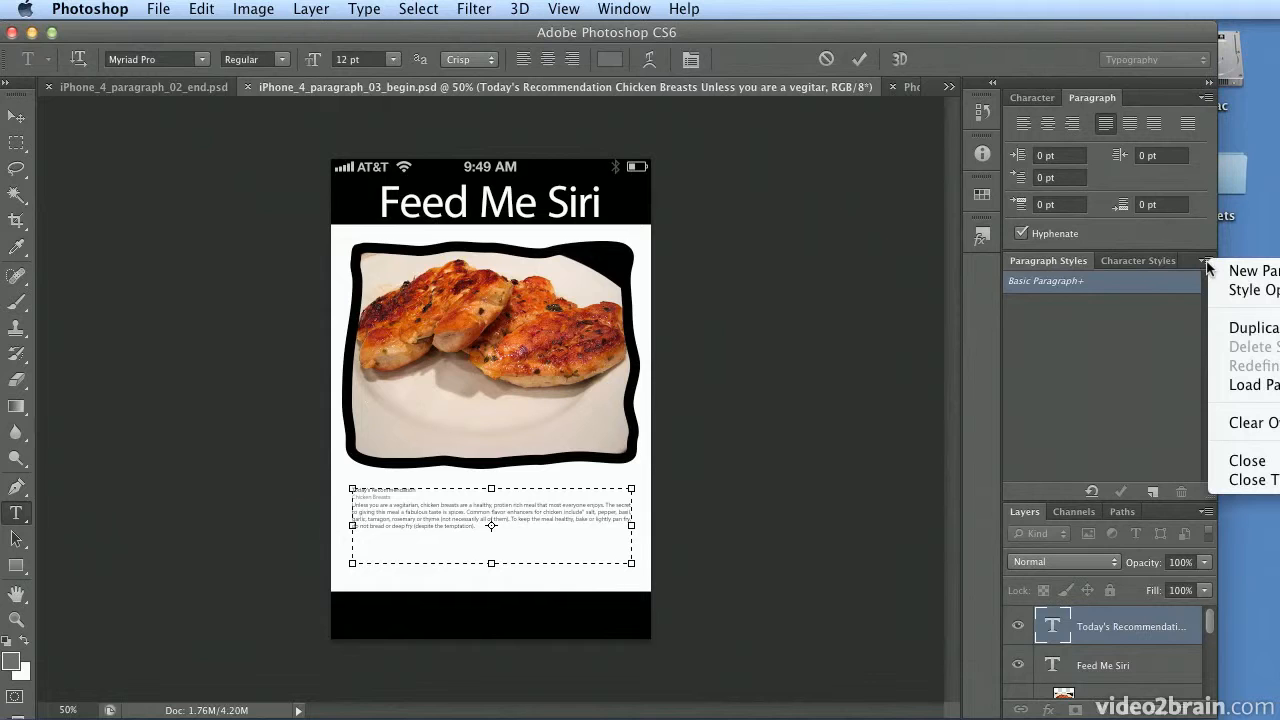
left_click(1252, 387)
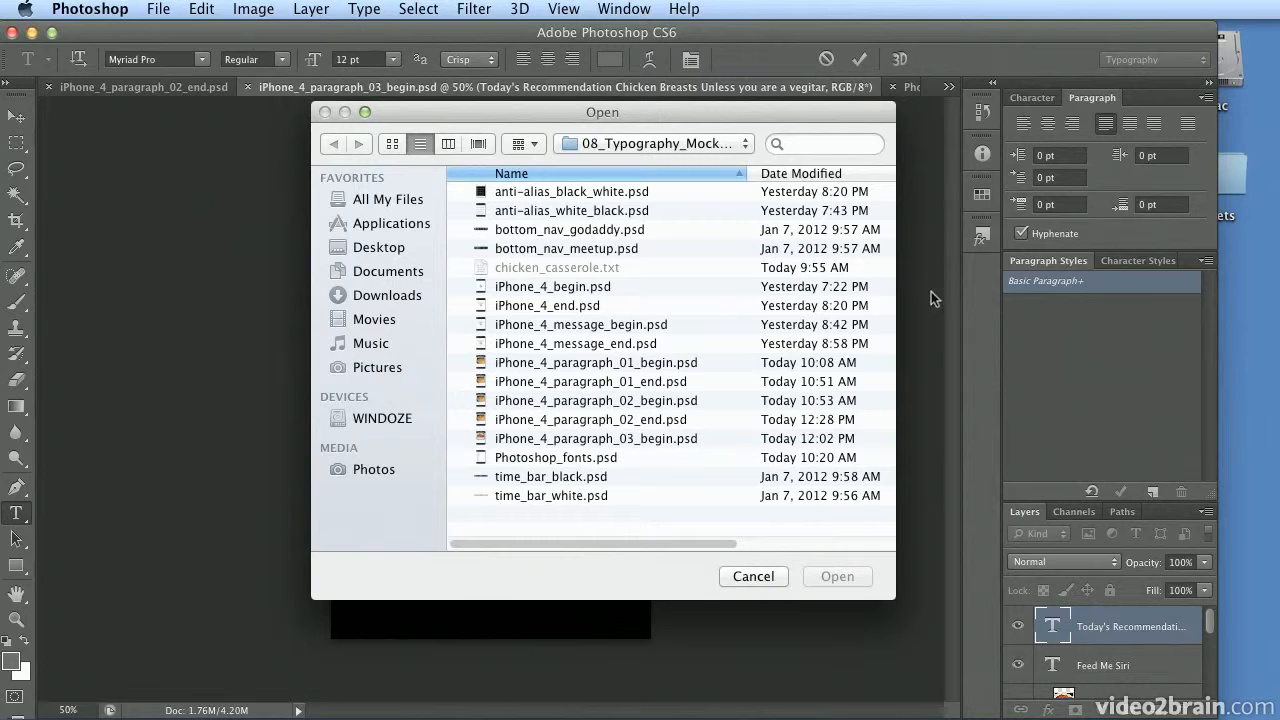
left_click(806, 177)
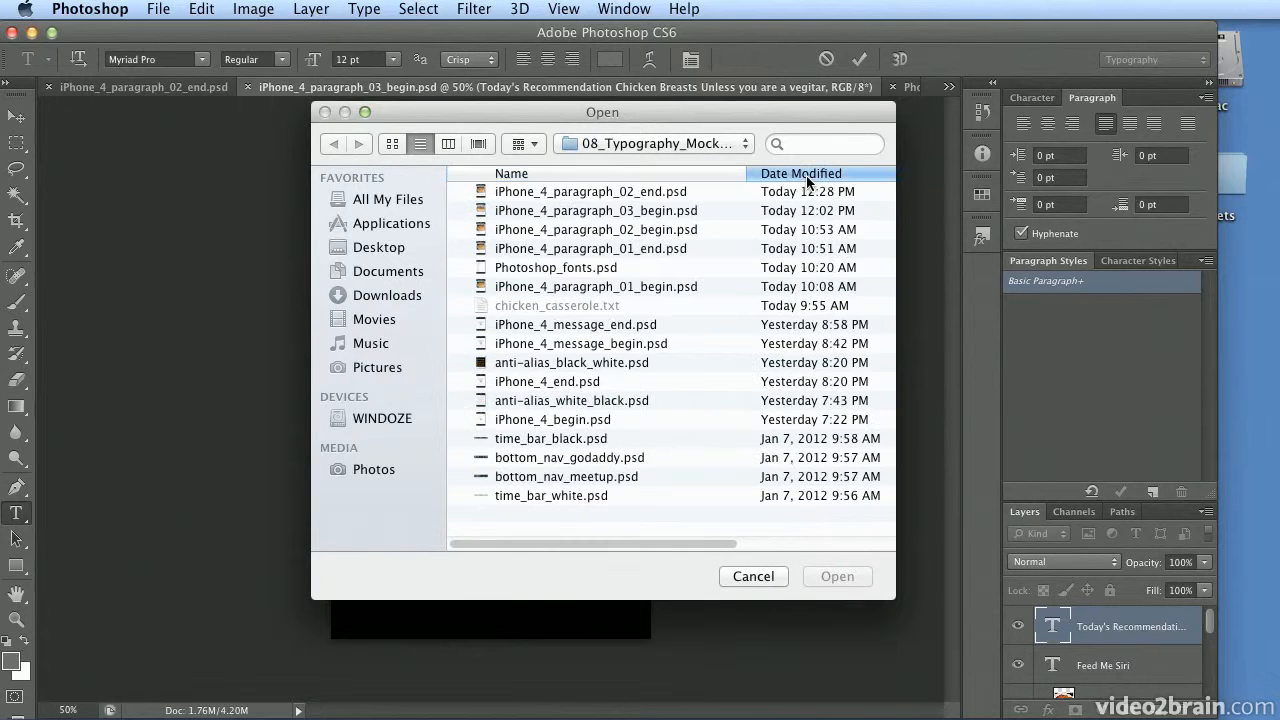
left_click(629, 193)
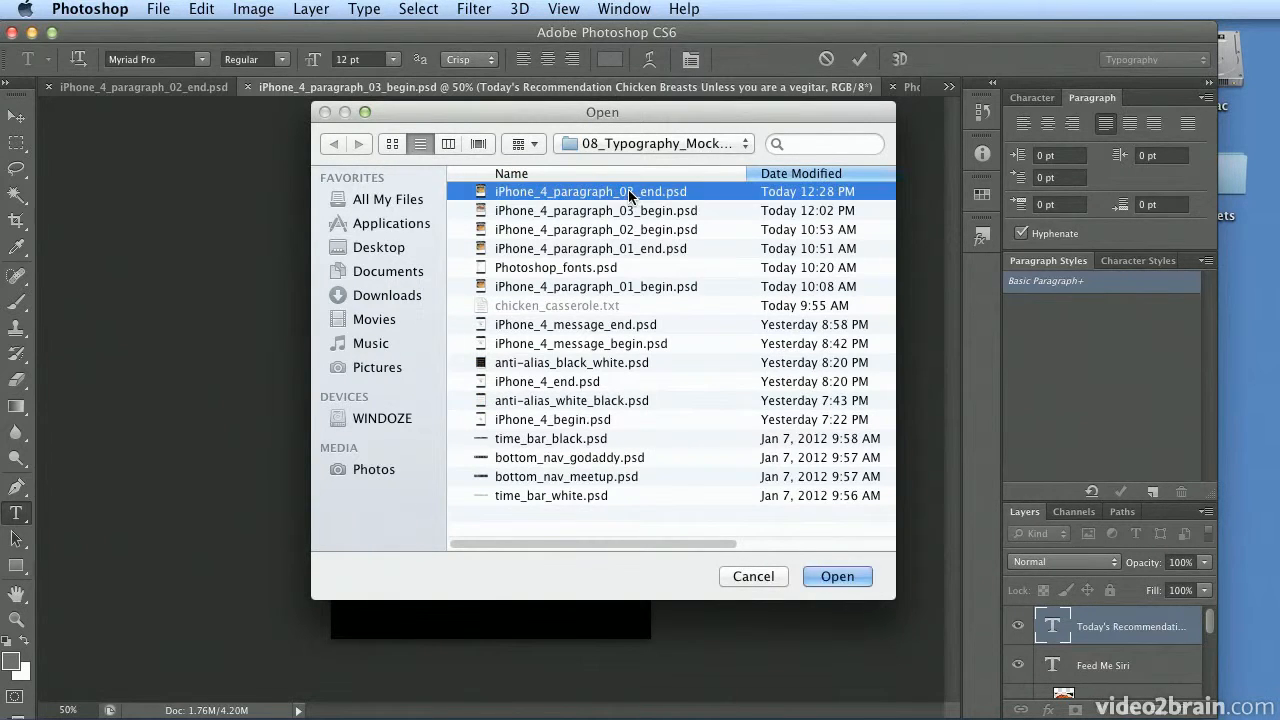
left_click(835, 576)
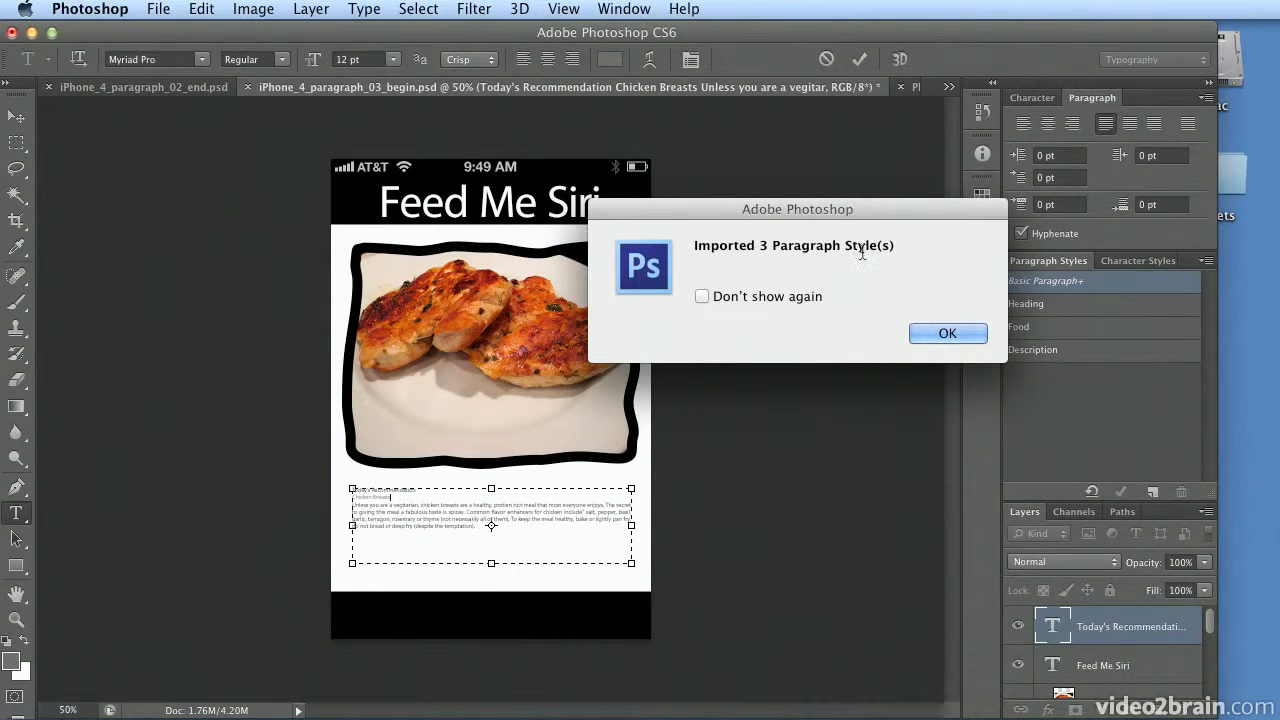
left_click(946, 334)
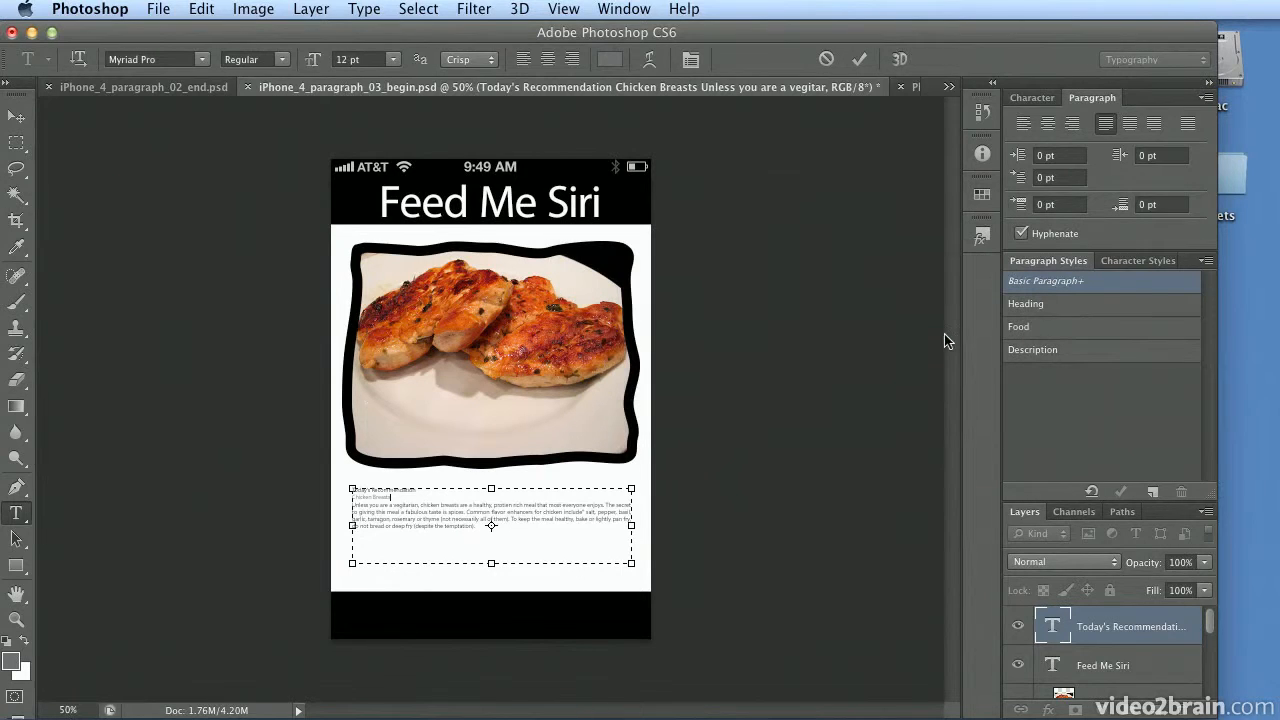
Step: Apply the Heading paragraph style to the "Today's Recommendation" line
left_click(412, 494)
key("super+equal")
key("super+equal")
key("super+equal")
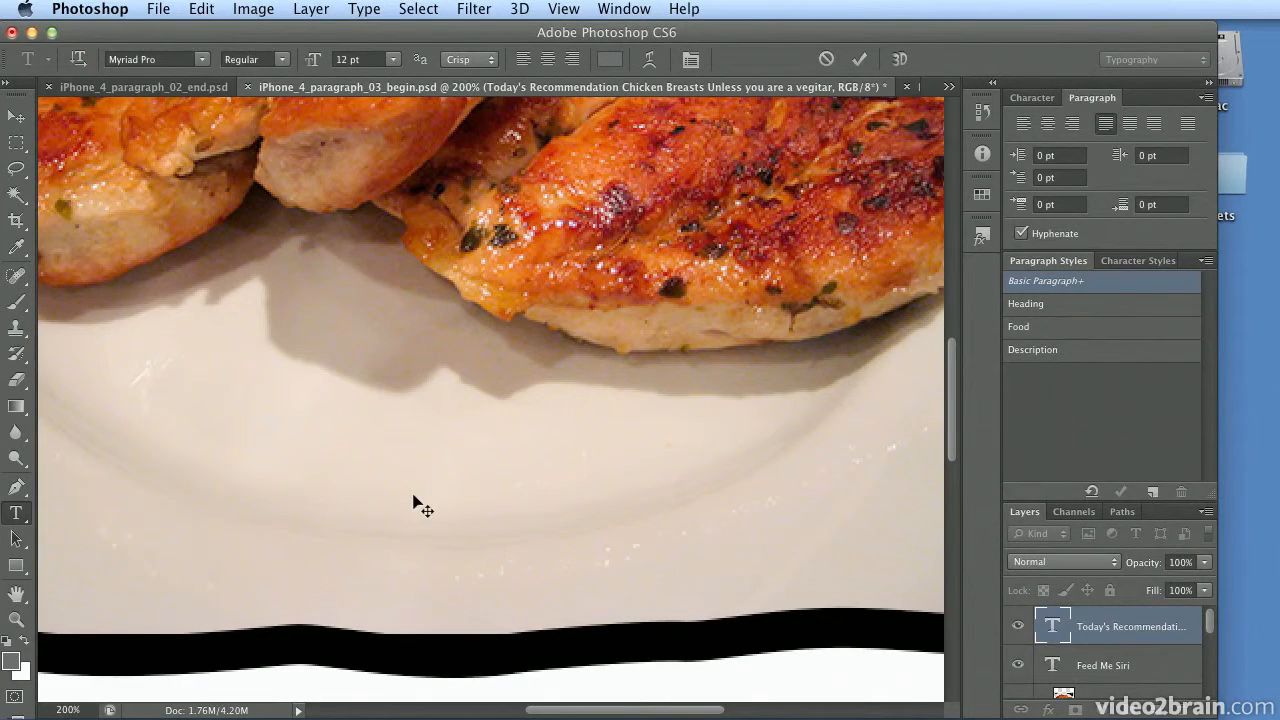
key("super+minus")
left_click(304, 582)
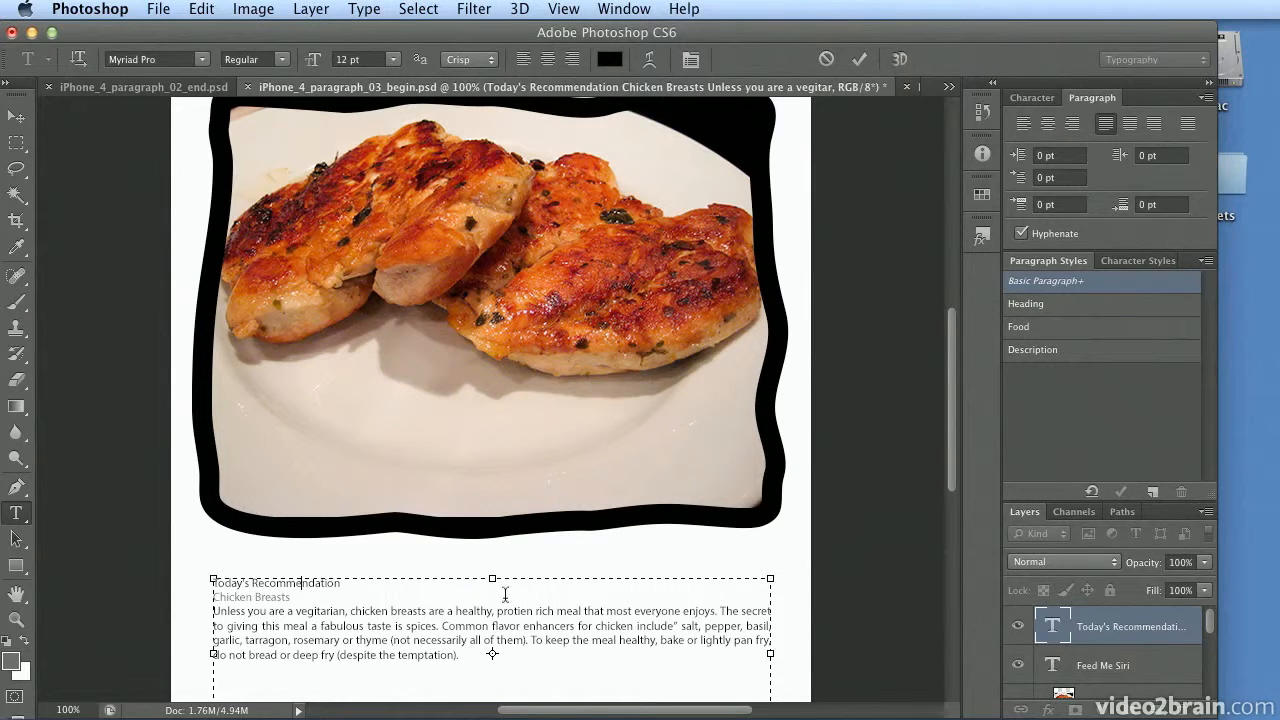
left_click(1029, 313)
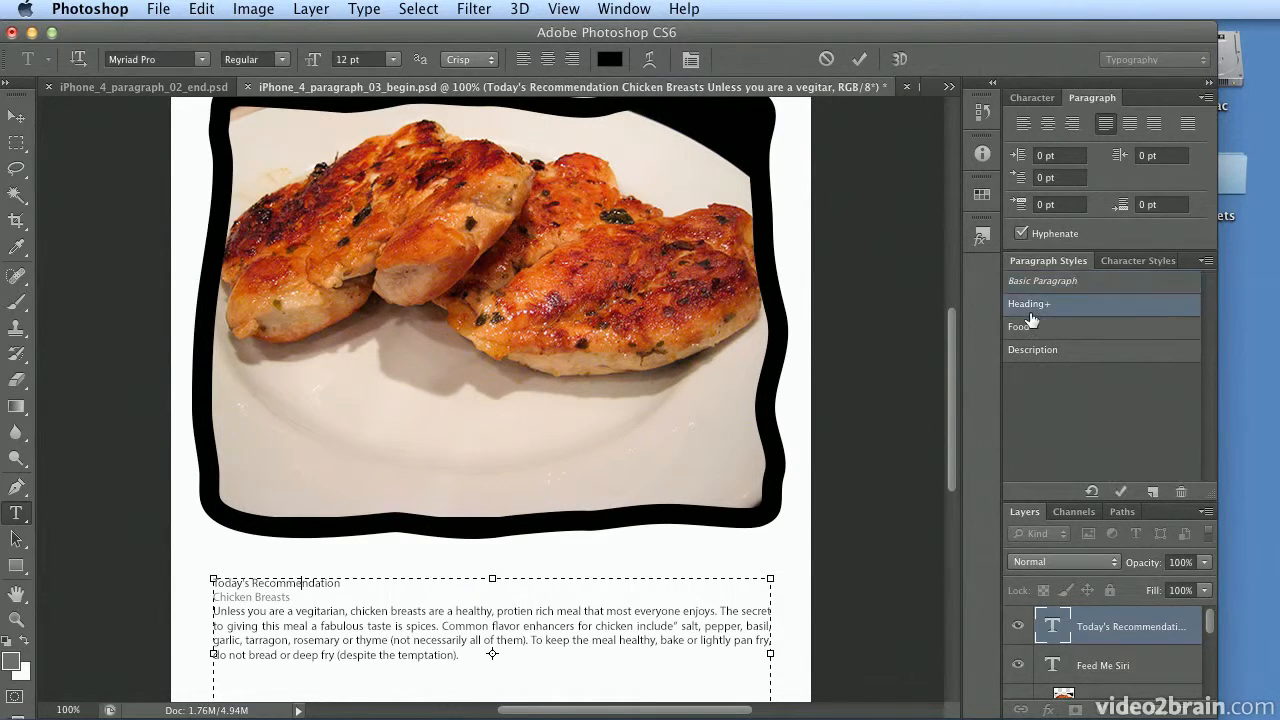
Step: Clear the formatting overrides on the "Today's Recommendation" line so that it follows the Heading paragraph style
double_click(311, 582)
triple_click(311, 582)
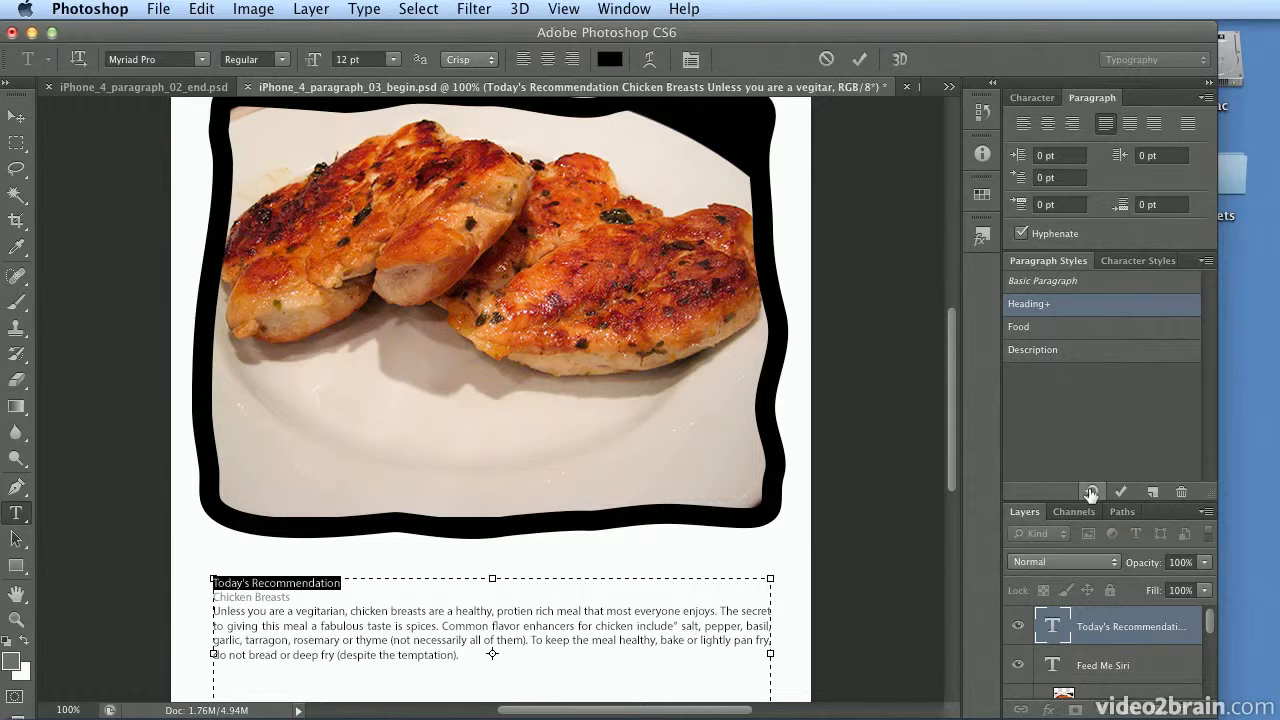
left_click(1090, 493)
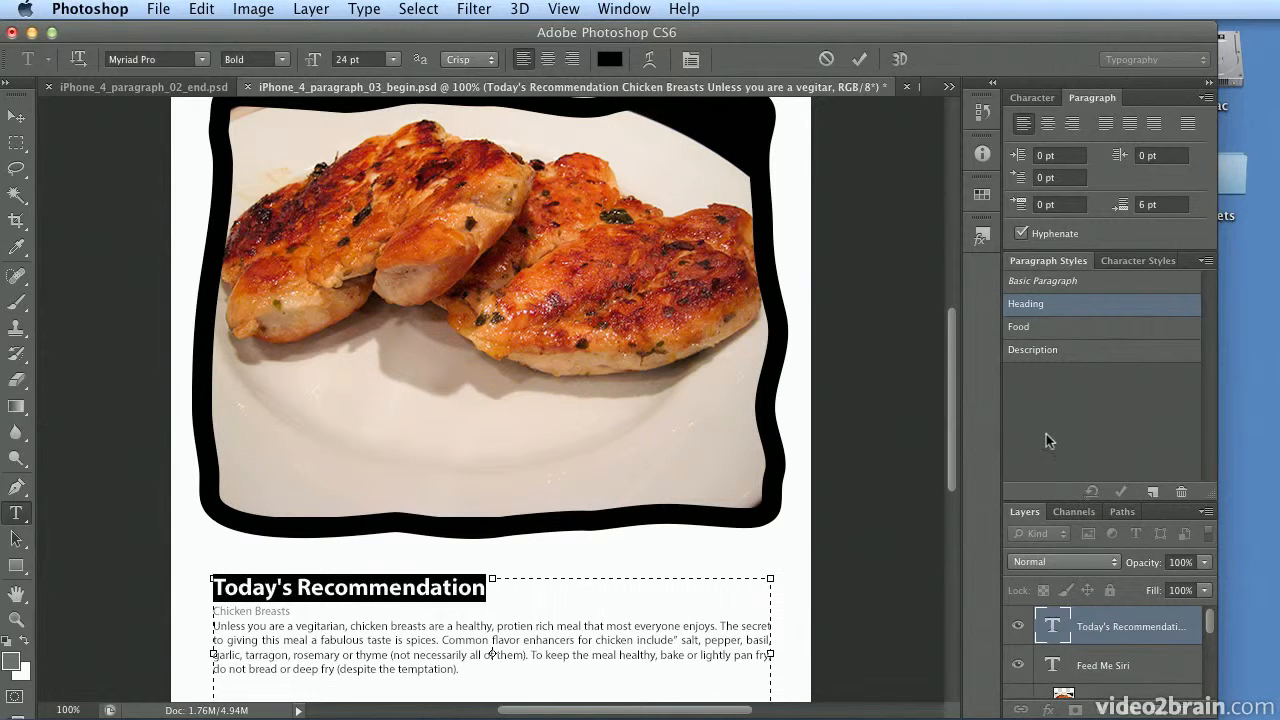
Step: Apply the Food paragraph style to the "Chicken Breasts" line and clear its formatting overrides
triple_click(260, 614)
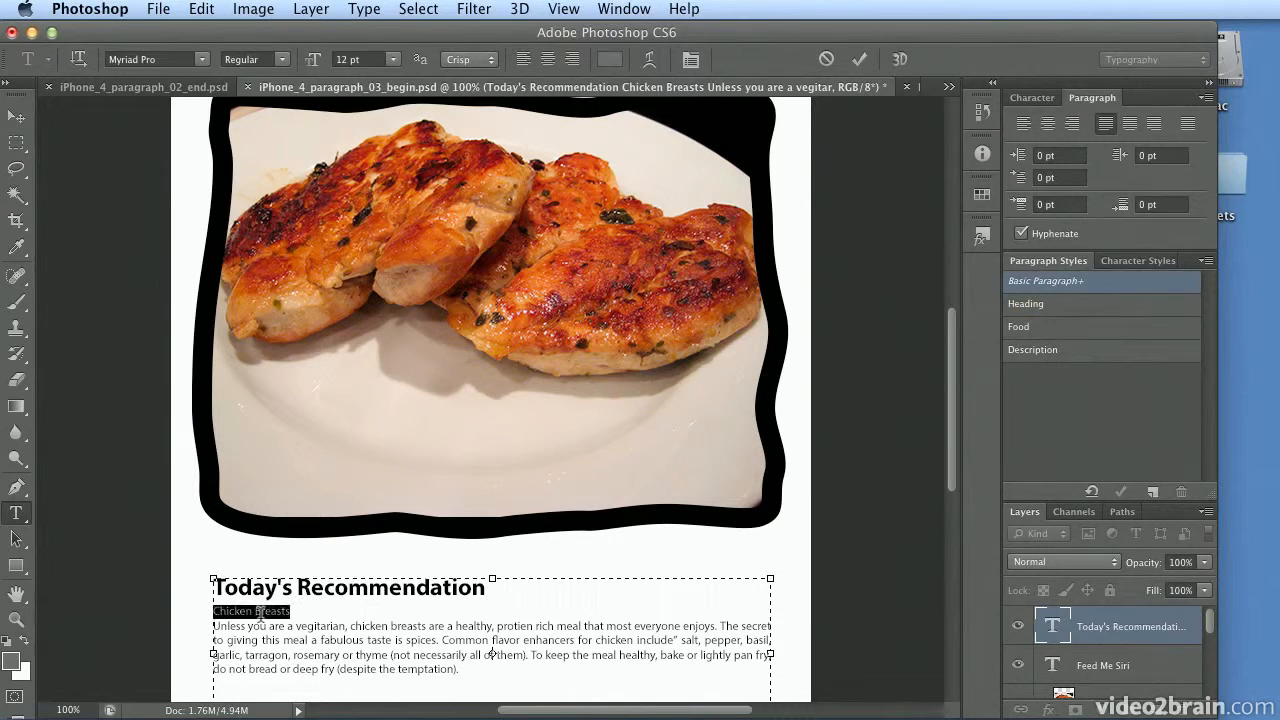
left_click(1050, 327)
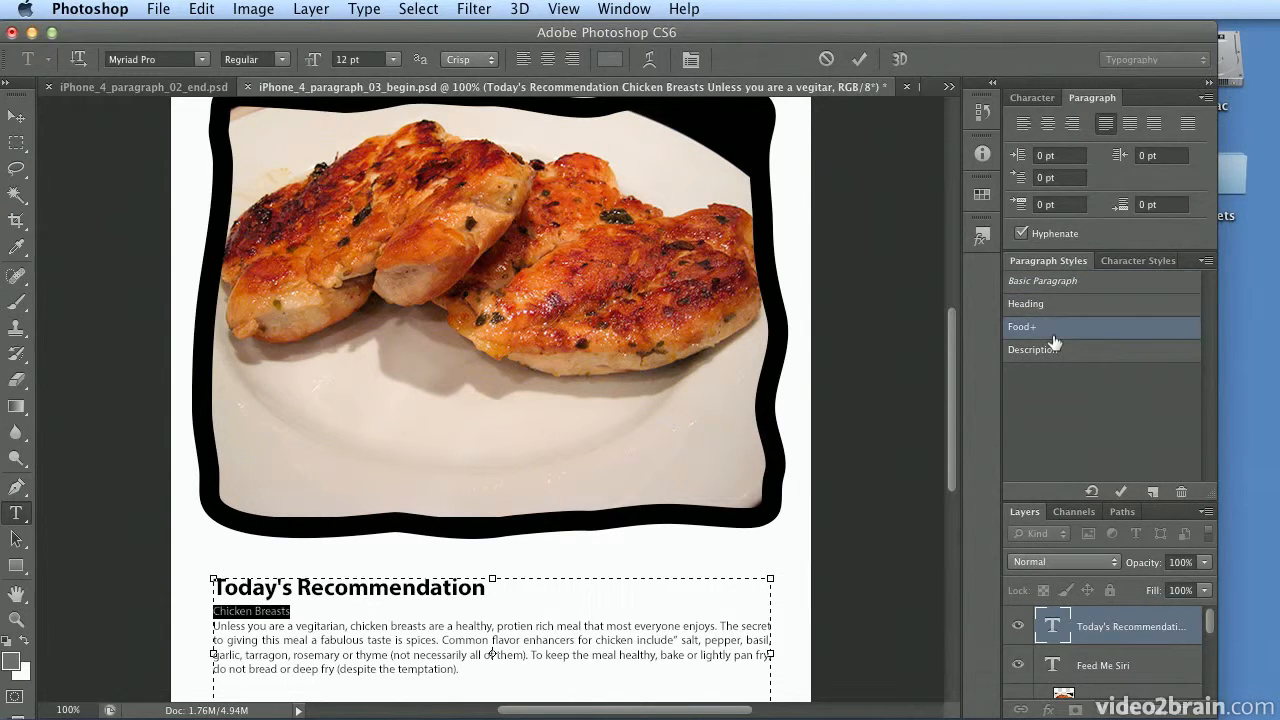
left_click(1092, 491)
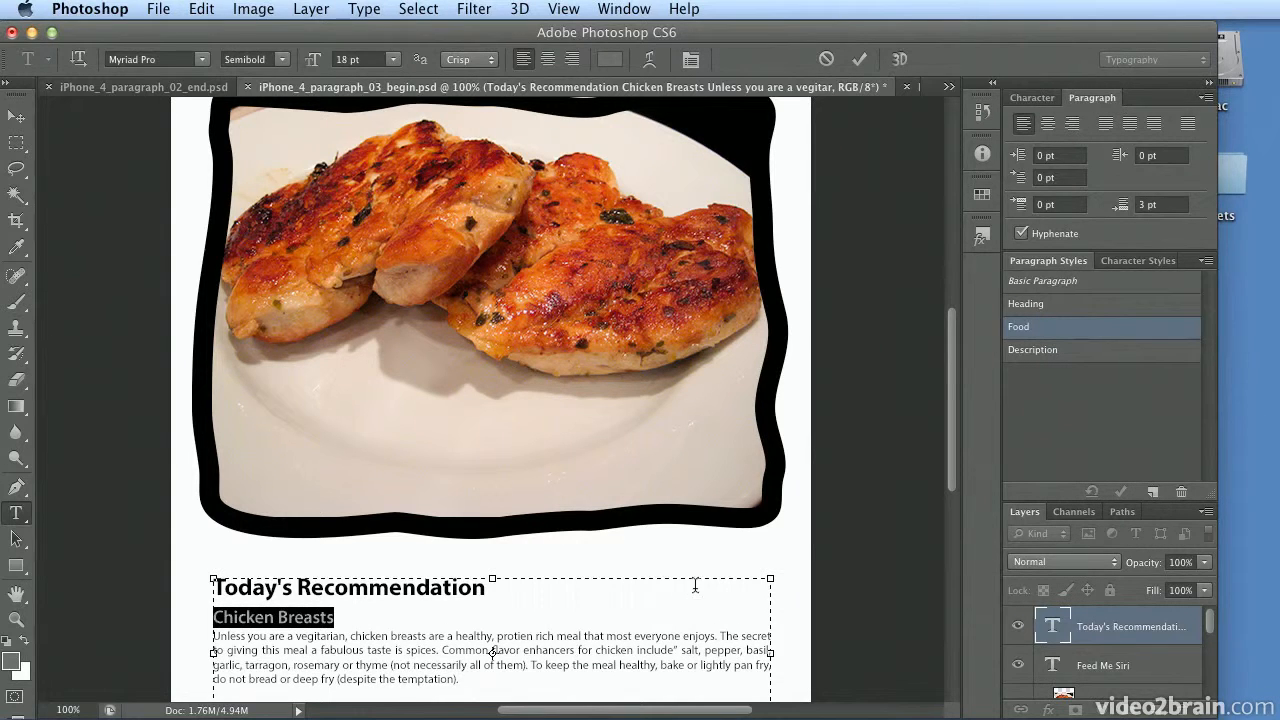
Step: Apply the Description paragraph style to the recipe body text, clear its overrides, and finish editing the text
left_click_drag(484, 679, 207, 632)
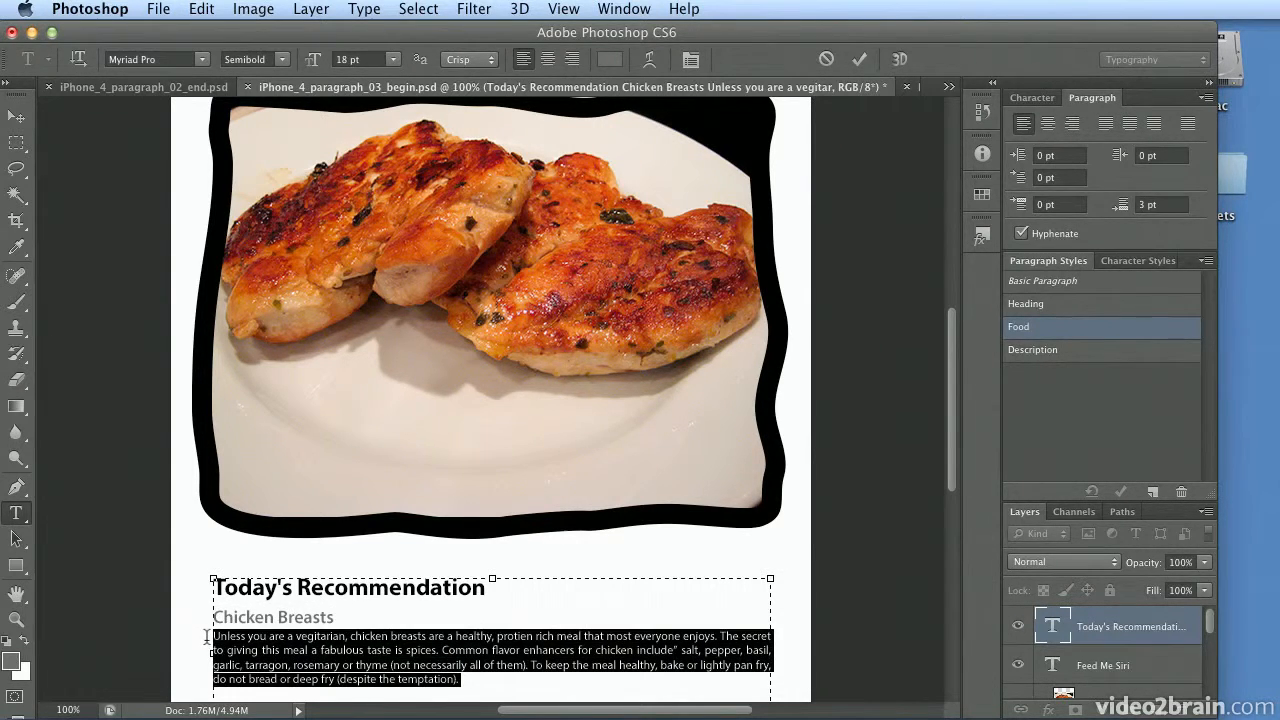
left_click(1063, 361)
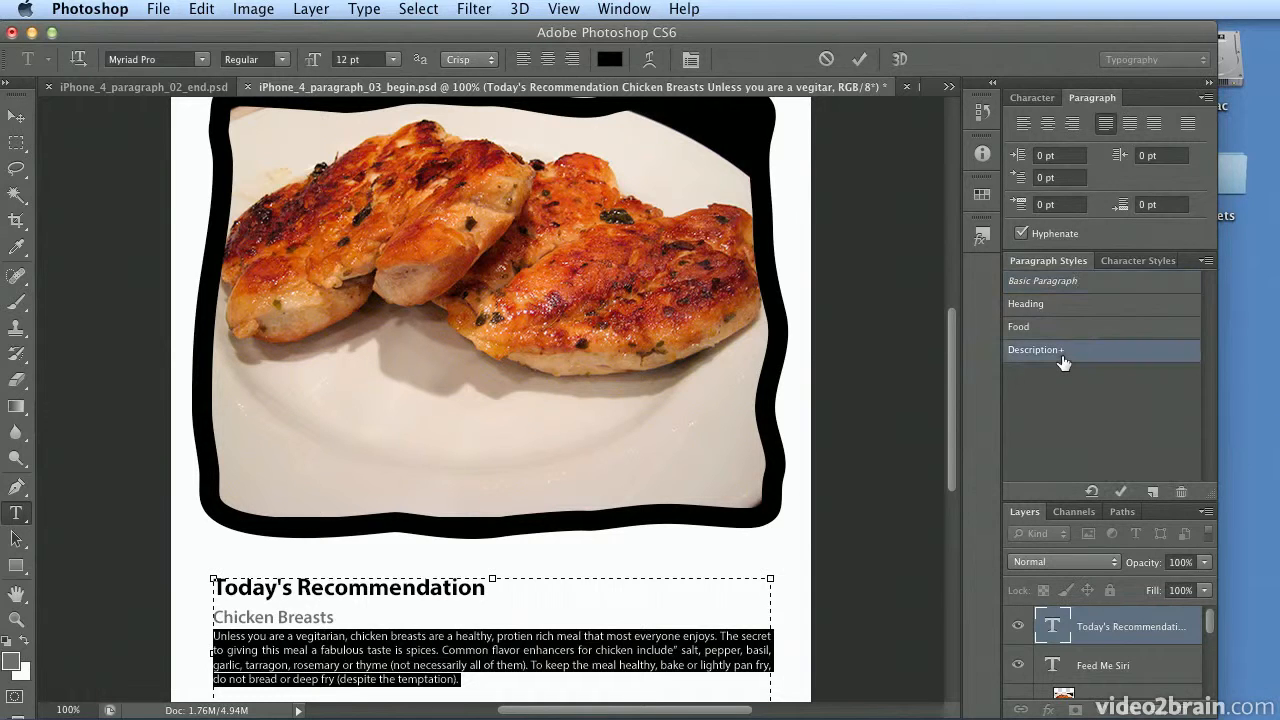
left_click(1093, 491)
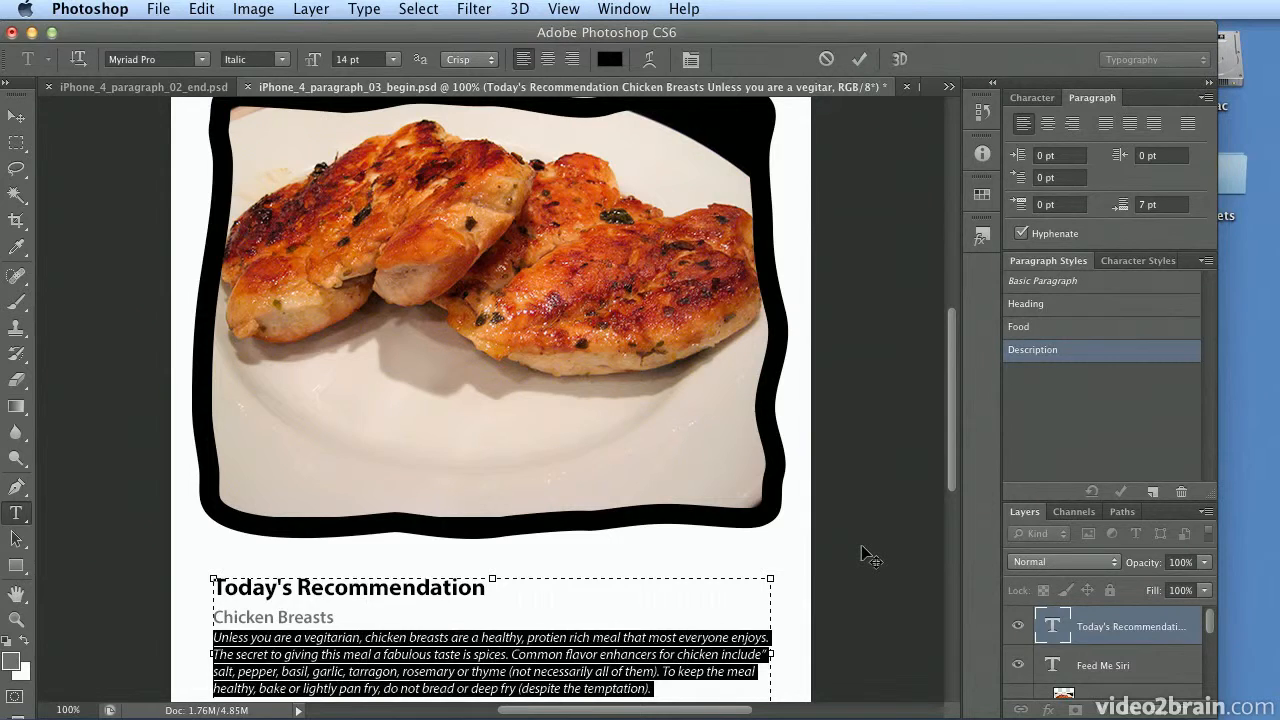
key("super+0")
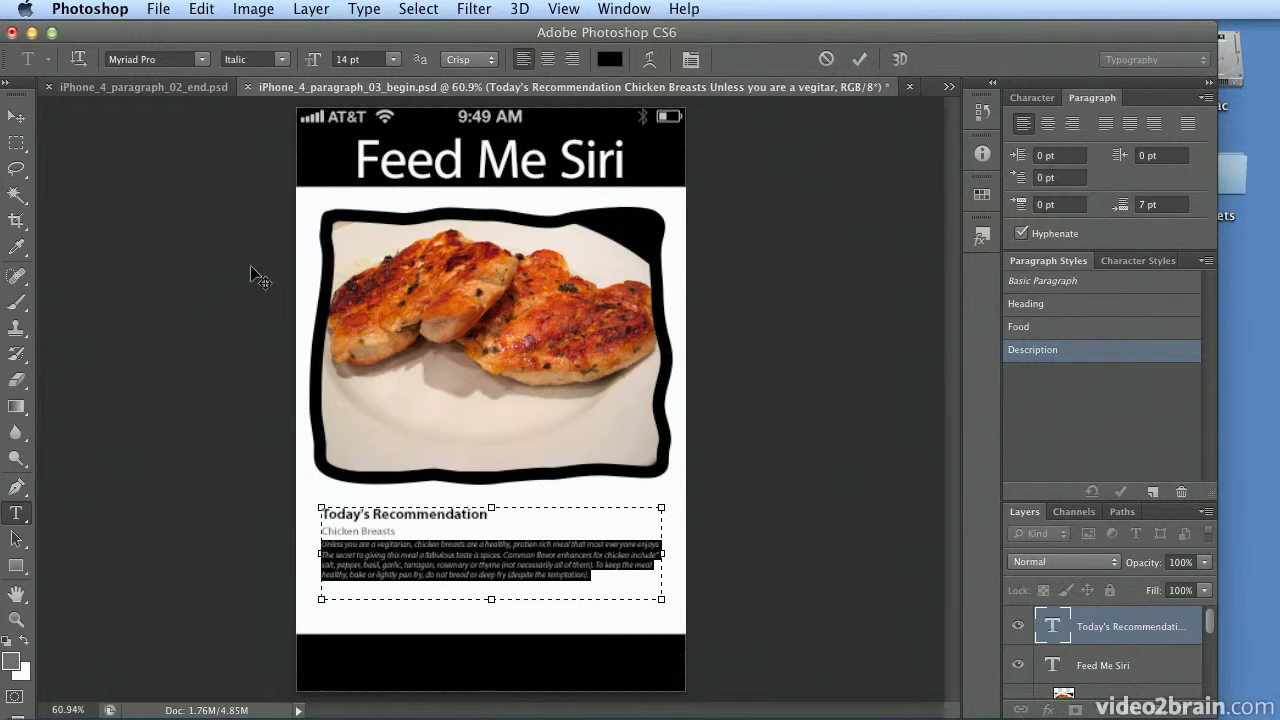
left_click(16, 116)
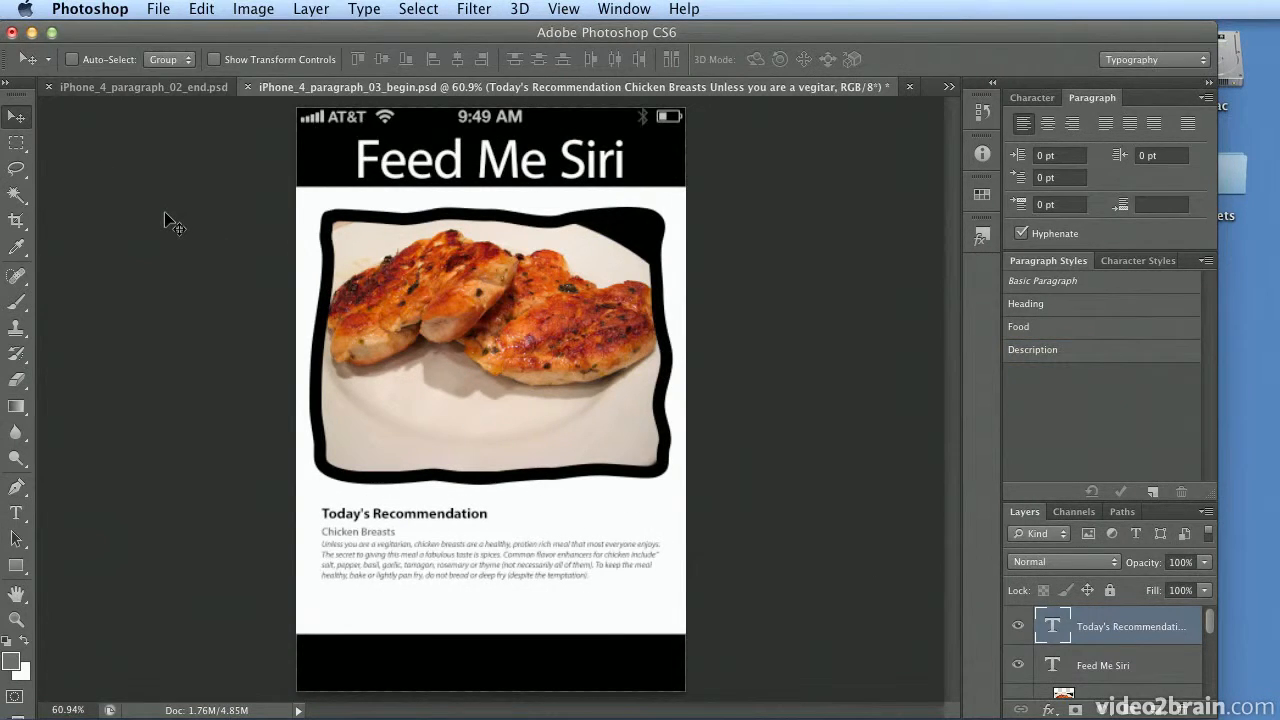
Step: Replace the stray quotation mark after "include" in the recipe description with a colon
key("super+minus")
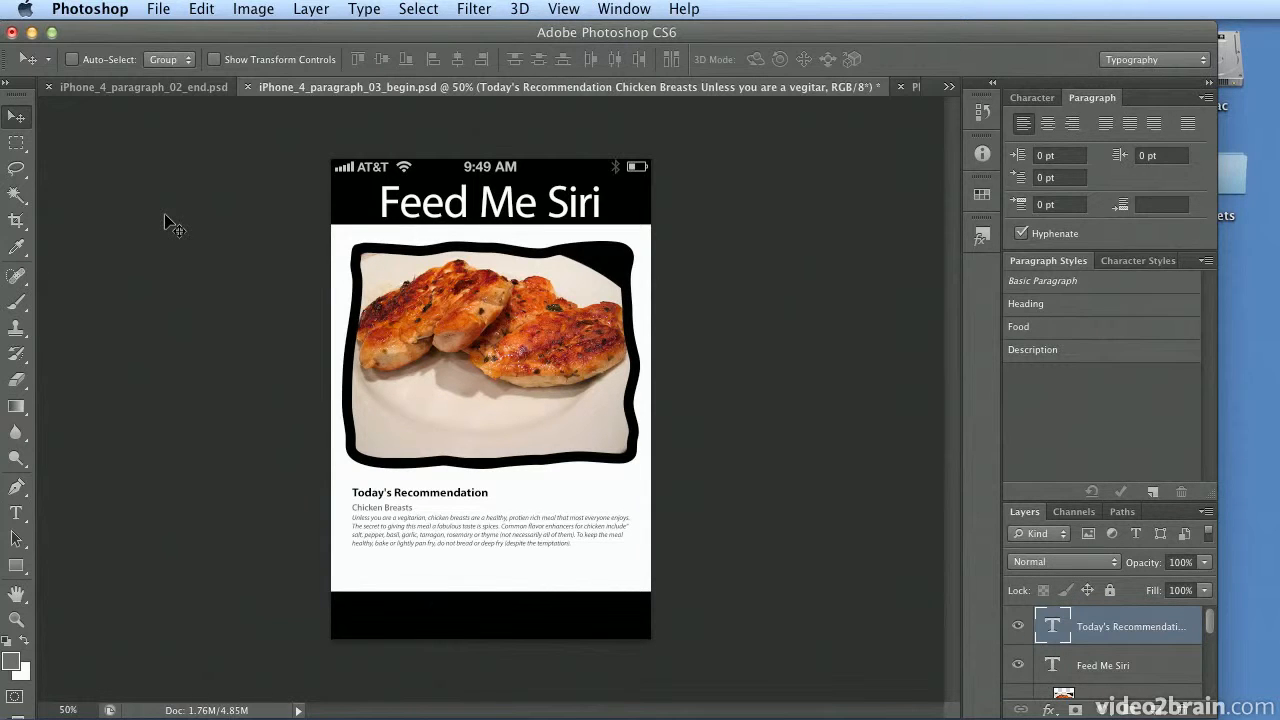
key("super+plus")
key("super+plus")
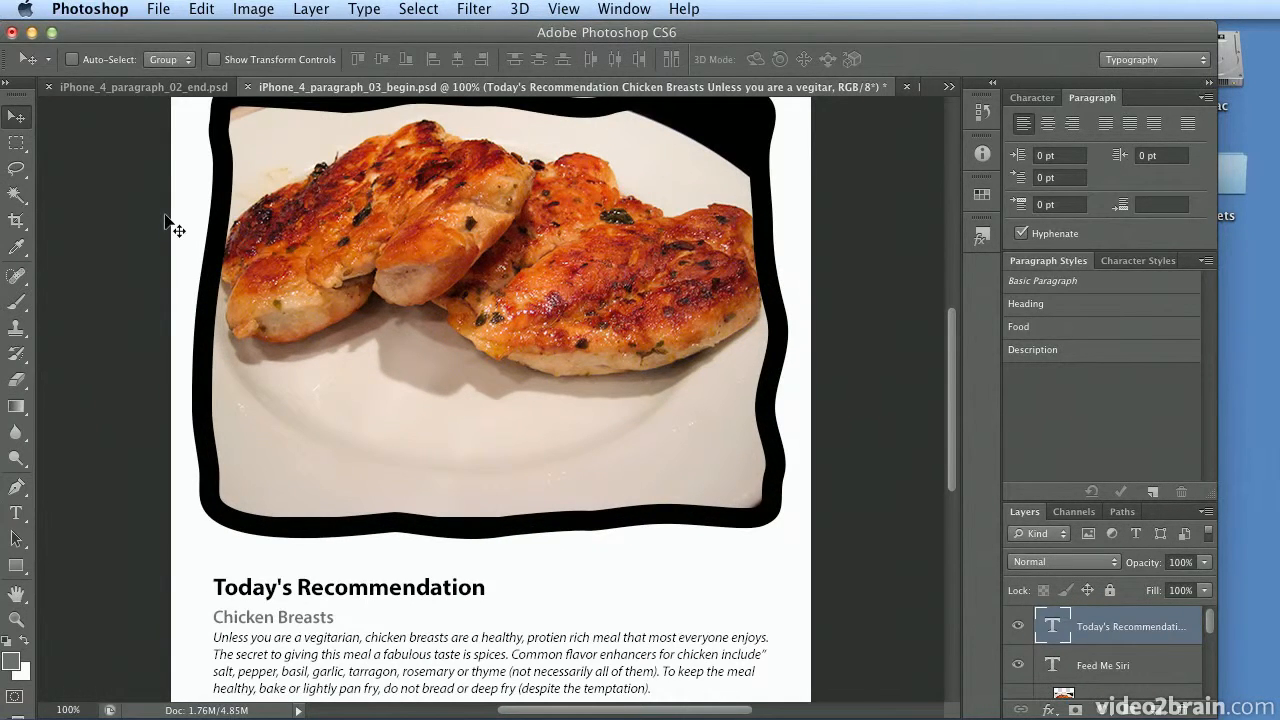
left_click_drag(943, 406, 946, 437)
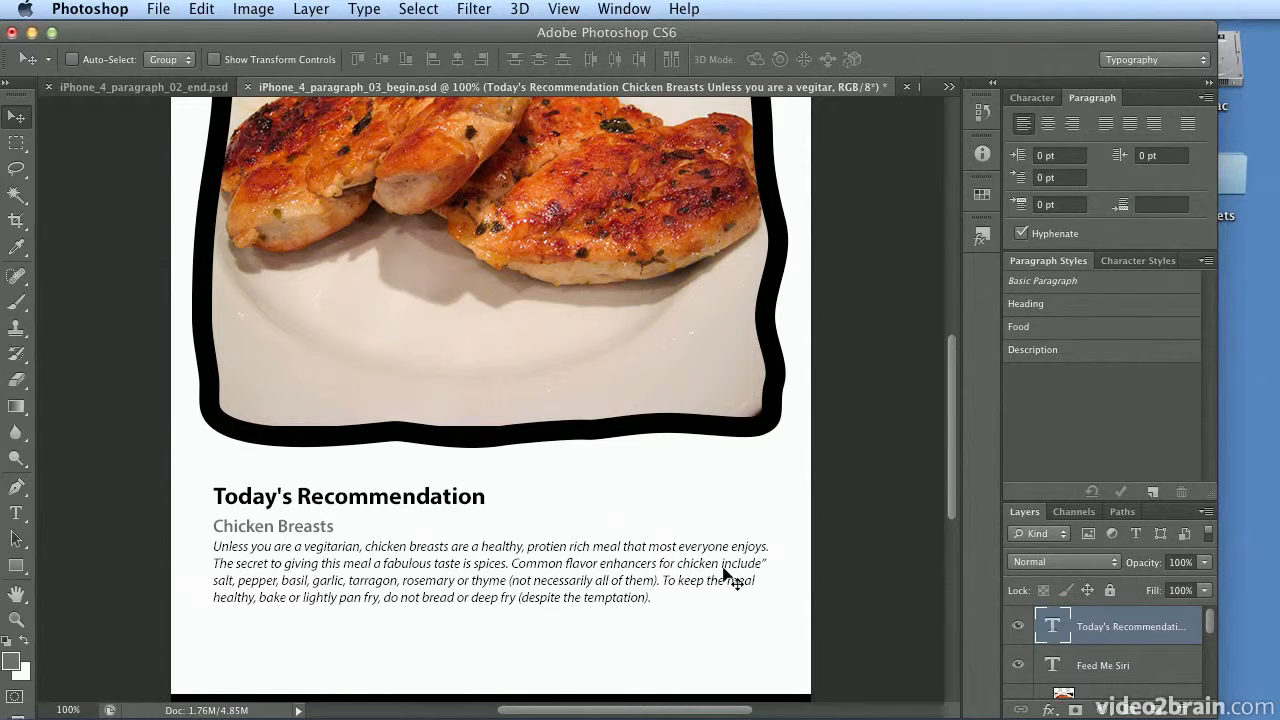
left_click(16, 513)
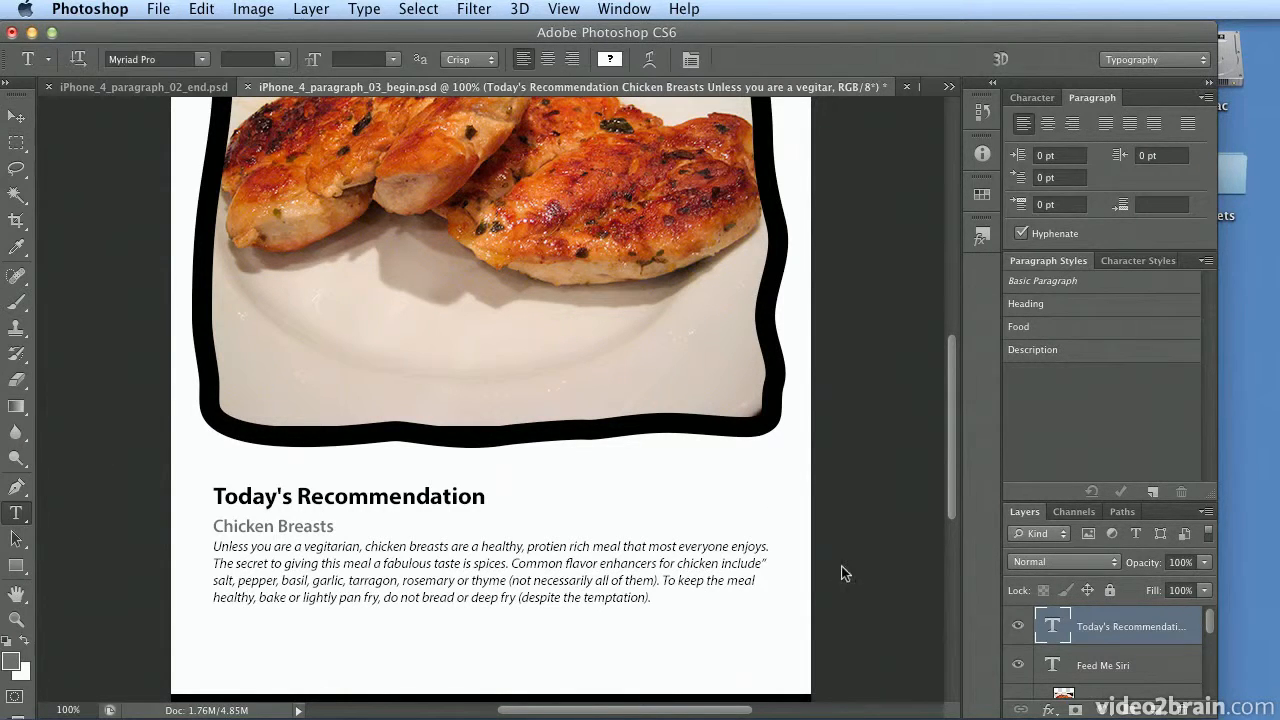
left_click(760, 557)
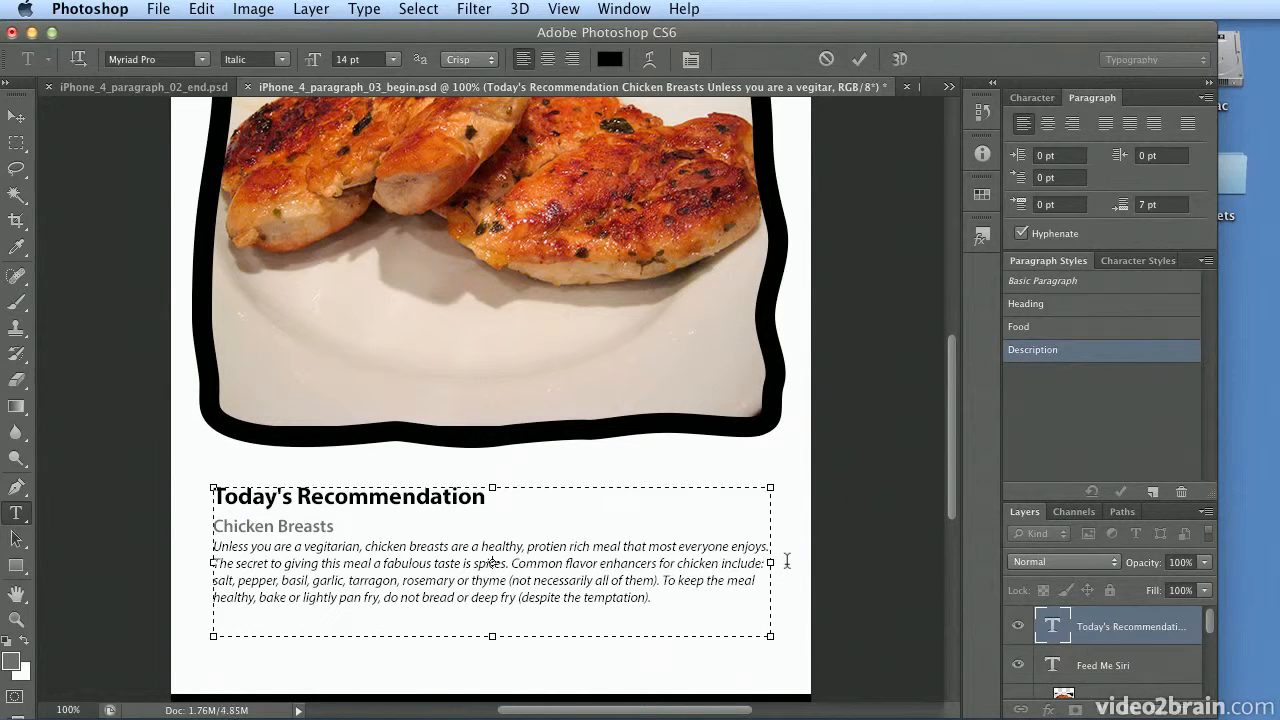
Step: Run a spell check on the recipe text and dismiss the completion notice
left_click(204, 10)
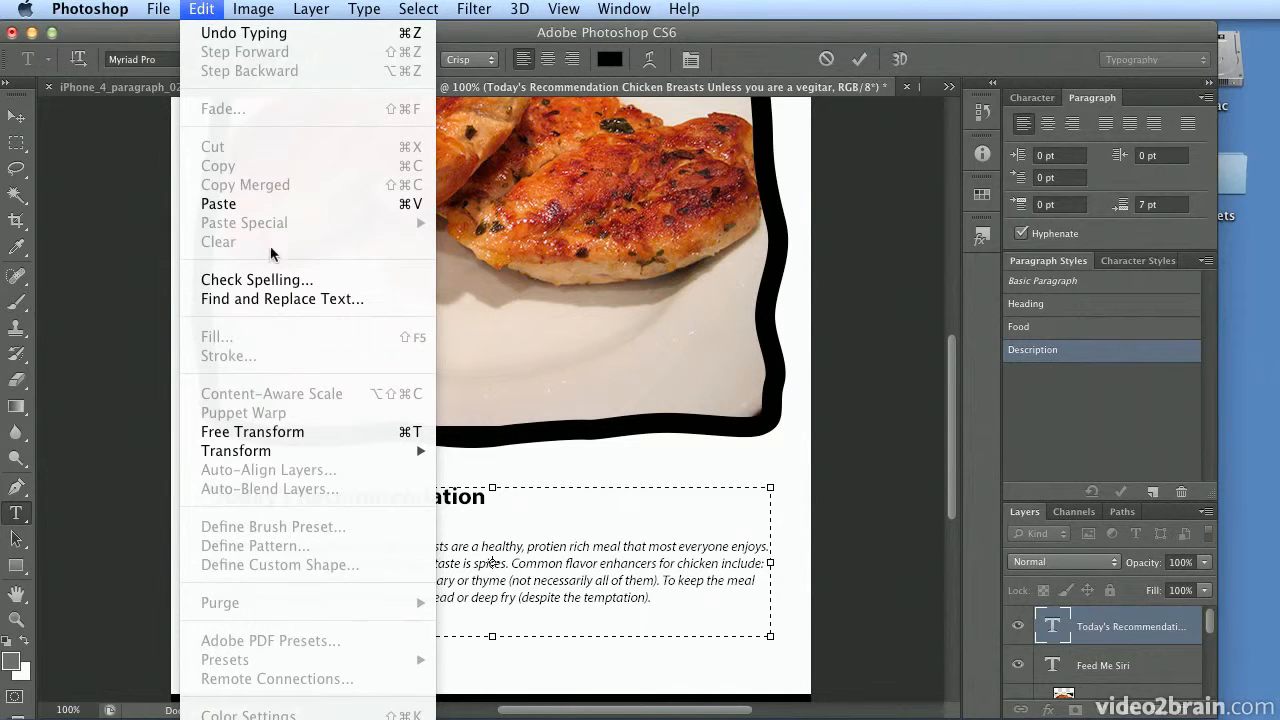
left_click(276, 281)
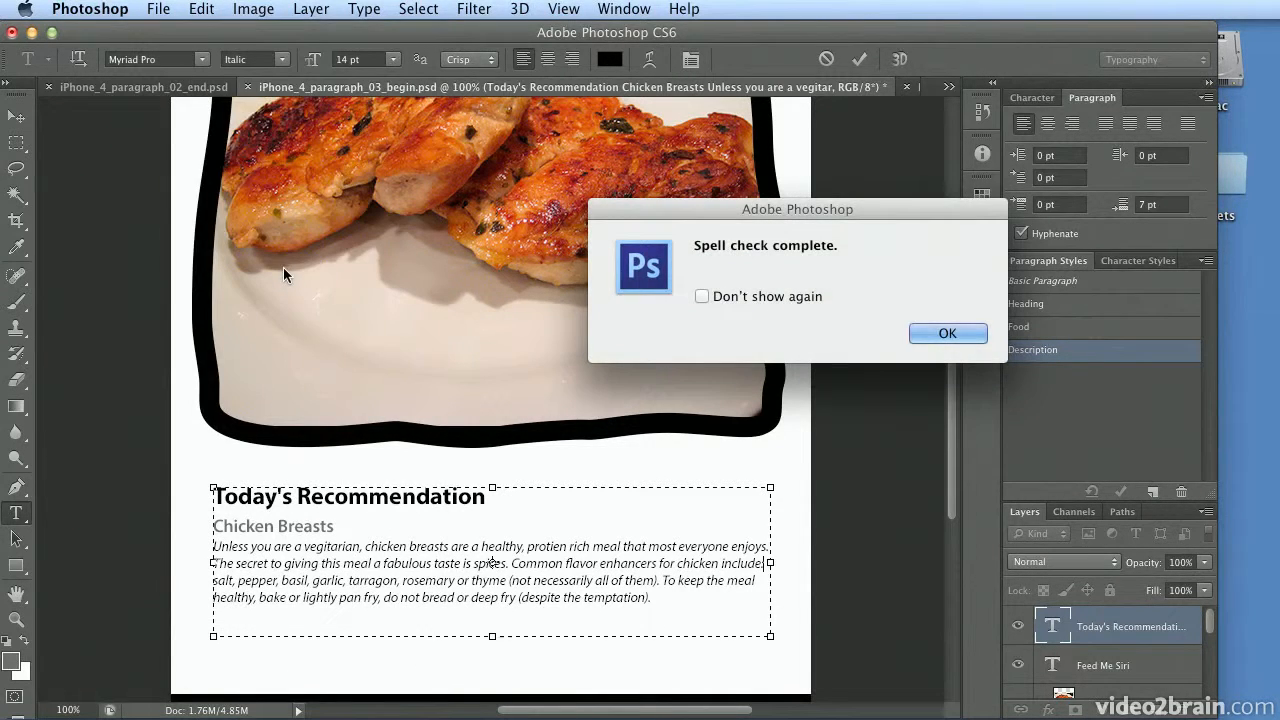
left_click(946, 333)
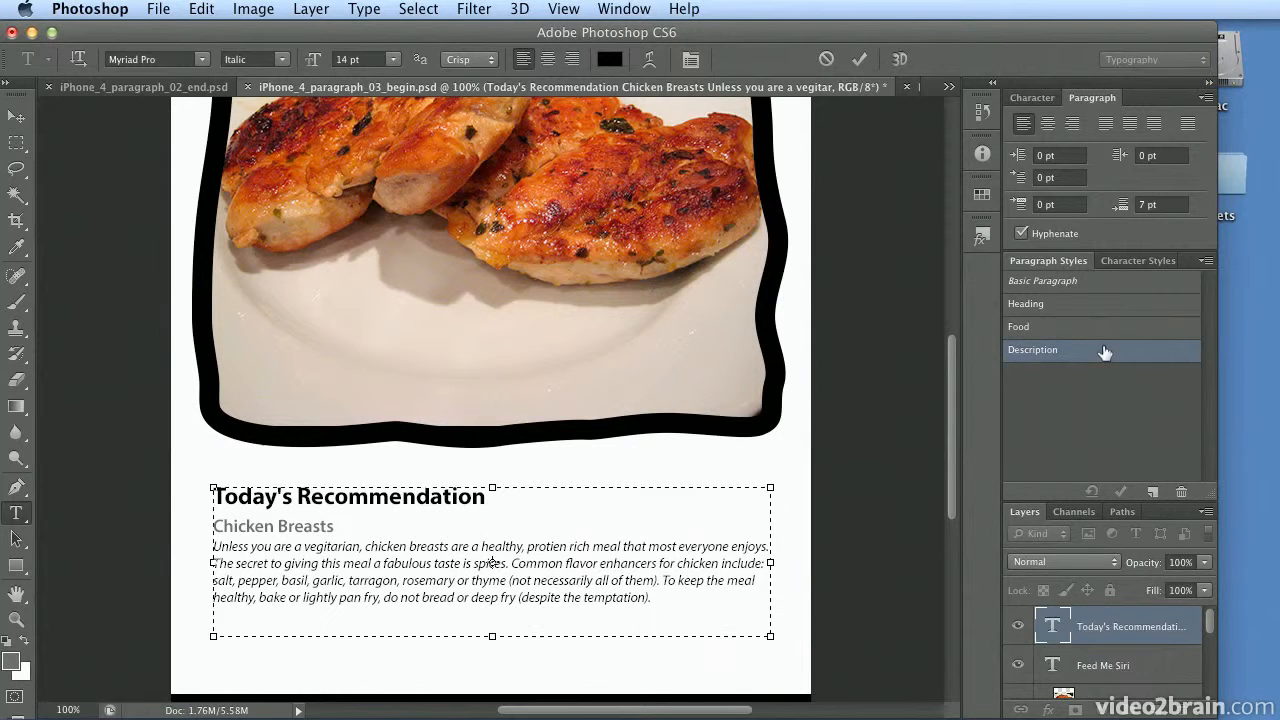
left_click(1205, 261)
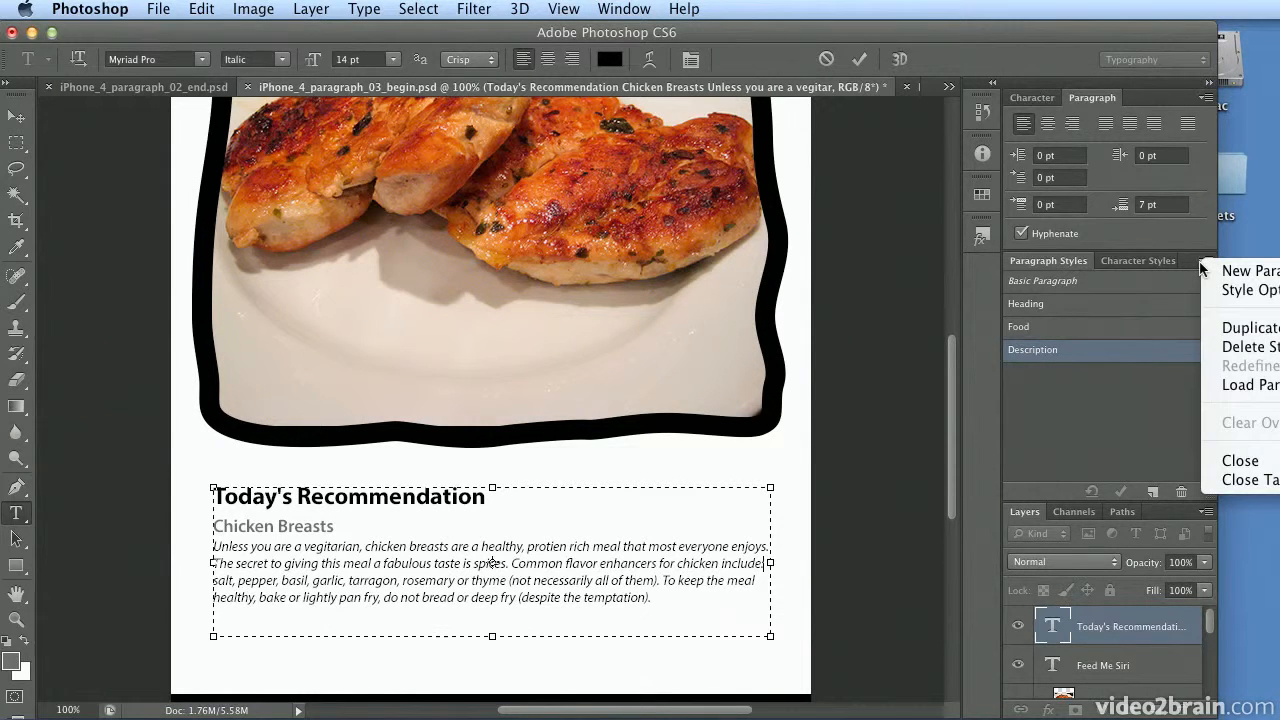
left_click(1243, 388)
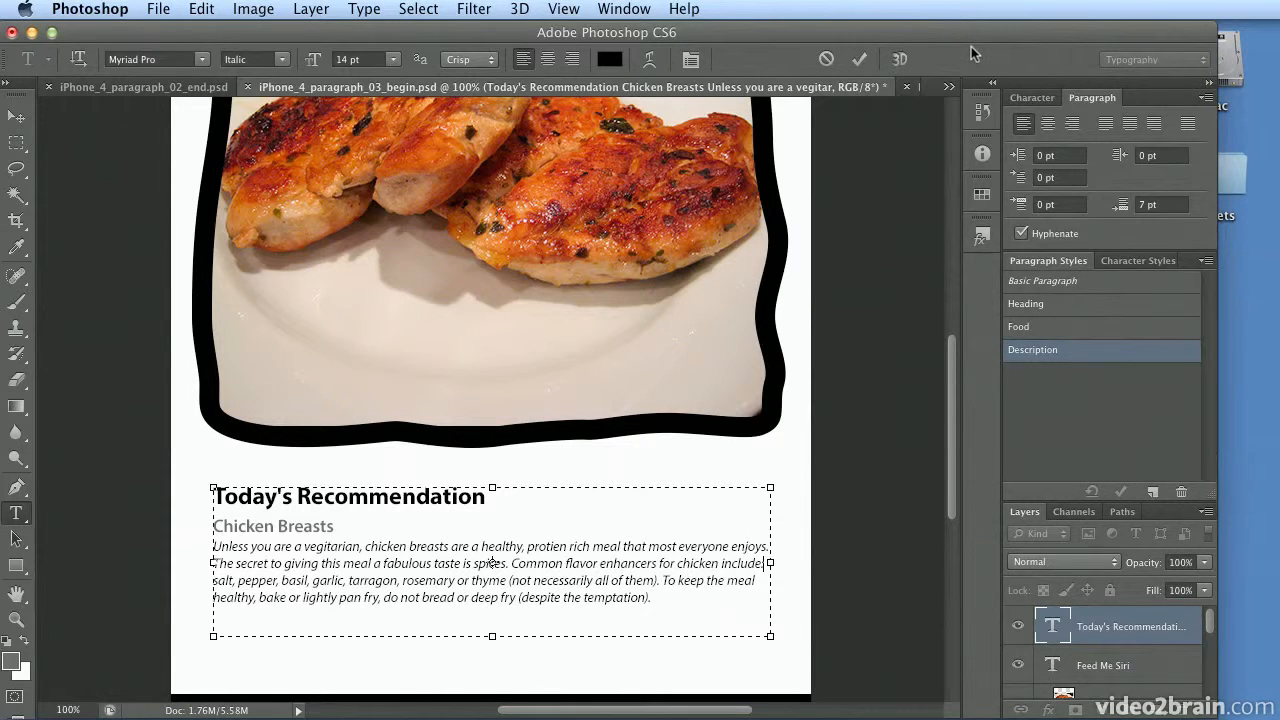